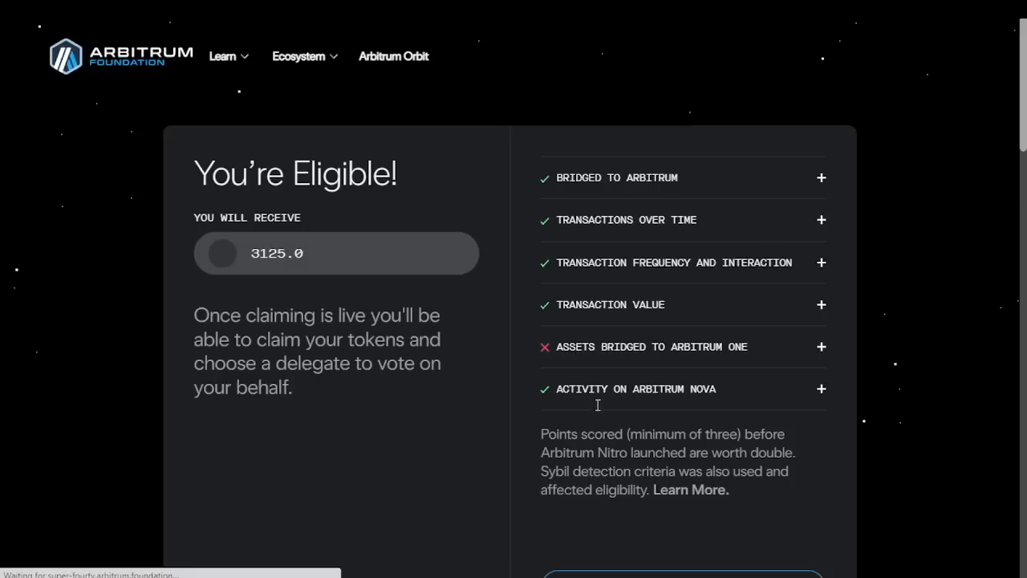
{"action": "scroll", "coordinate": [588, 424], "scroll_direction": "down", "scroll_amount": 1}
{"action": "scroll", "coordinate": [622, 493], "scroll_direction": "down", "scroll_amount": 2}
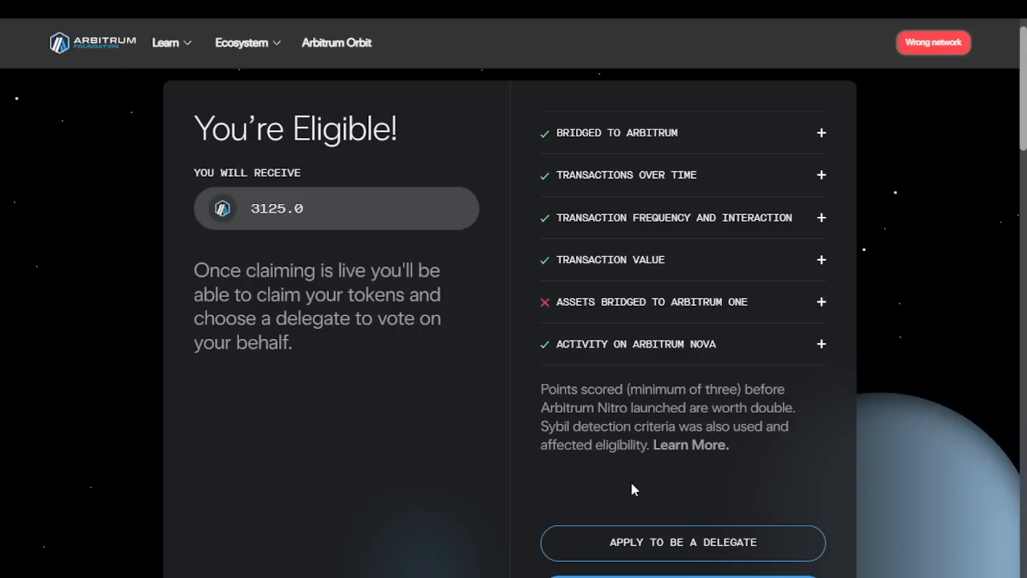
{"action": "left_click", "coordinate": [623, 546]}
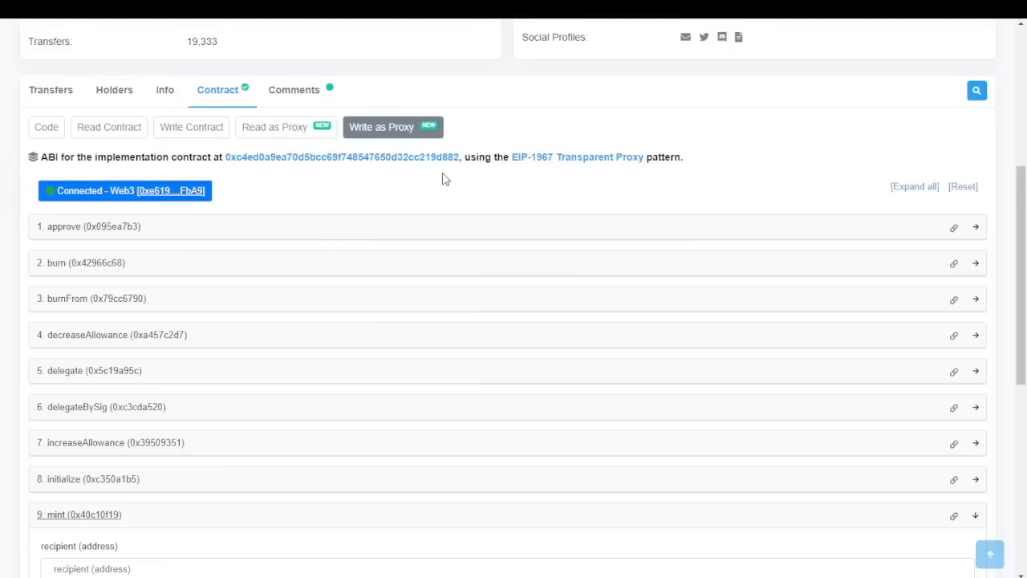
Scroll back up to the ARB token overview, then switch to the MetaMask wallet tab
{"action": "scroll", "coordinate": [452, 280], "scroll_direction": "up", "scroll_amount": 1}
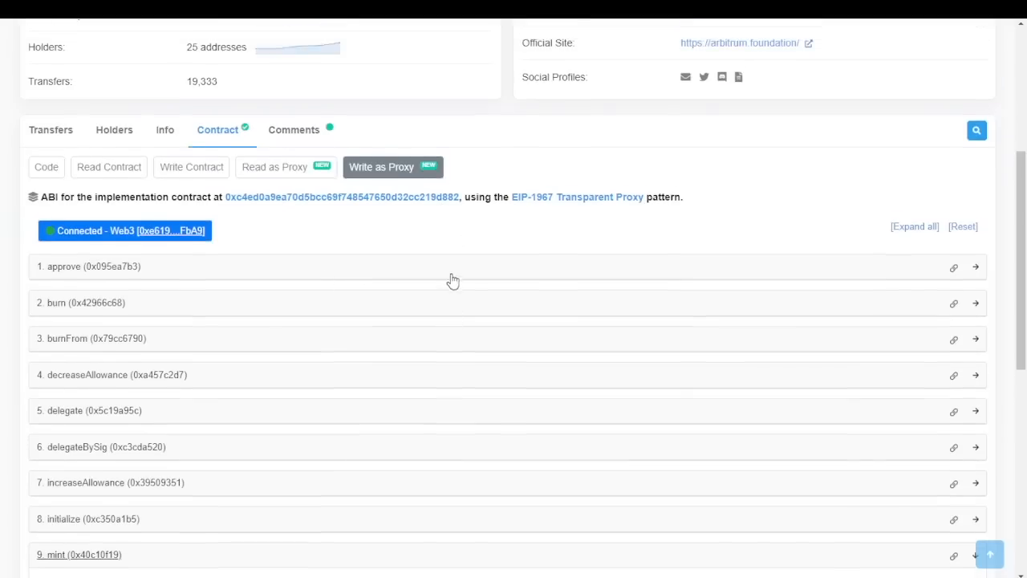
{"action": "scroll", "coordinate": [452, 280], "scroll_direction": "up", "scroll_amount": 1}
{"action": "scroll", "coordinate": [500, 259], "scroll_direction": "up", "scroll_amount": 1}
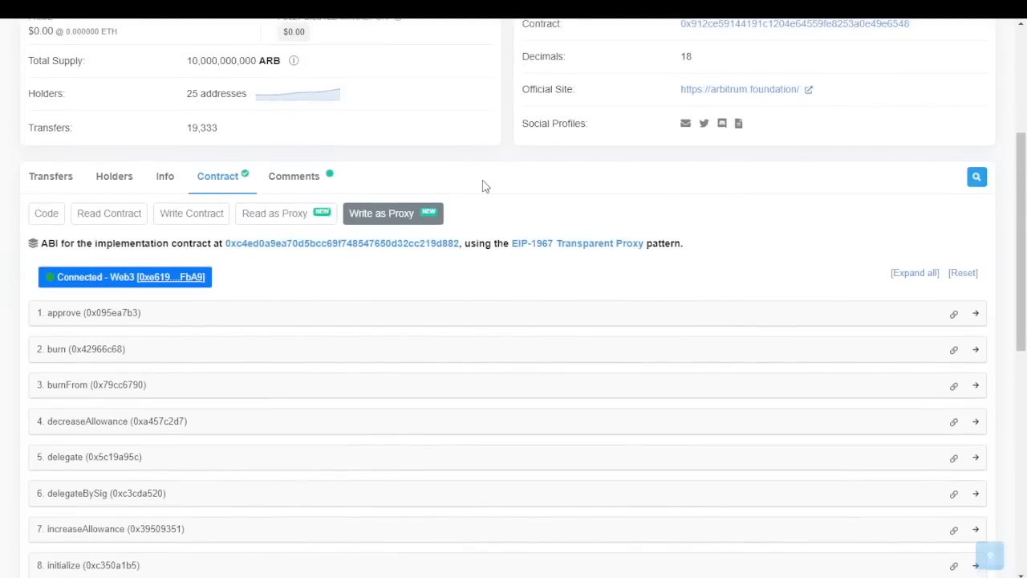
{"action": "scroll", "coordinate": [484, 186], "scroll_direction": "up", "scroll_amount": 1}
{"action": "scroll", "coordinate": [500, 238], "scroll_direction": "up", "scroll_amount": 1}
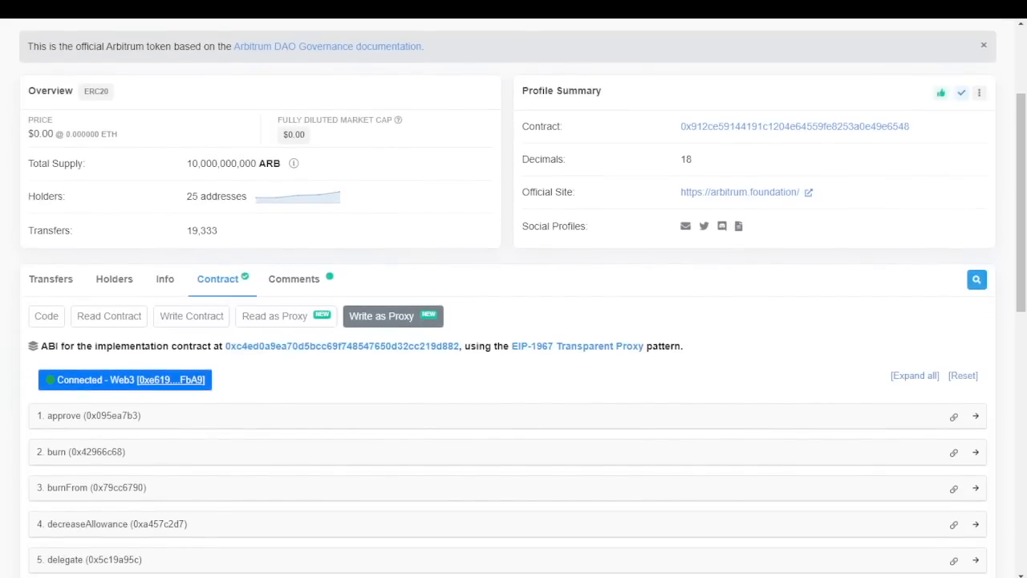
{"action": "left_click", "coordinate": [573, 6]}
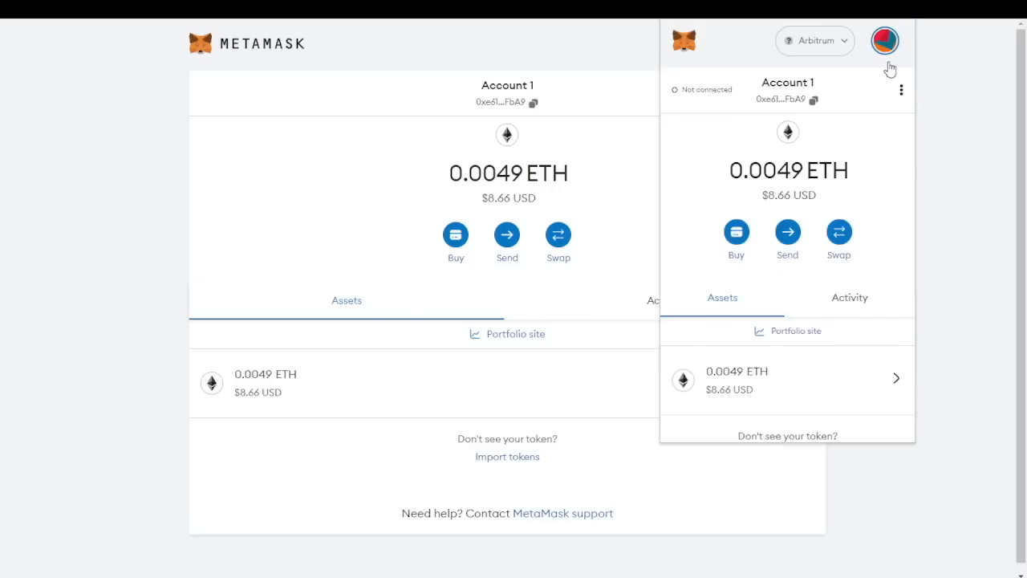
Expand the MetaMask wallet into a full browser tab from the account options menu
{"action": "left_click", "coordinate": [901, 92]}
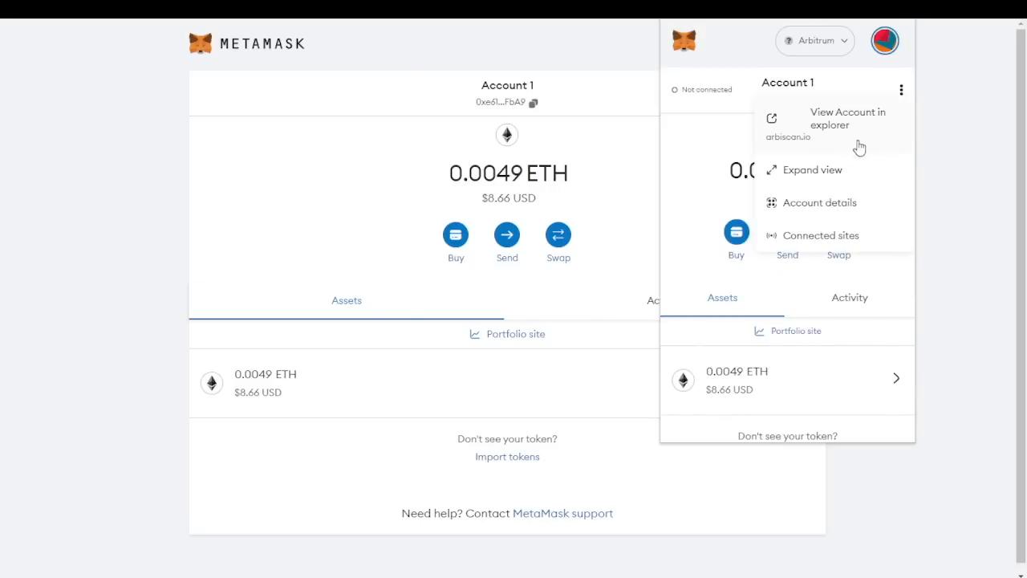
{"action": "left_click", "coordinate": [815, 176]}
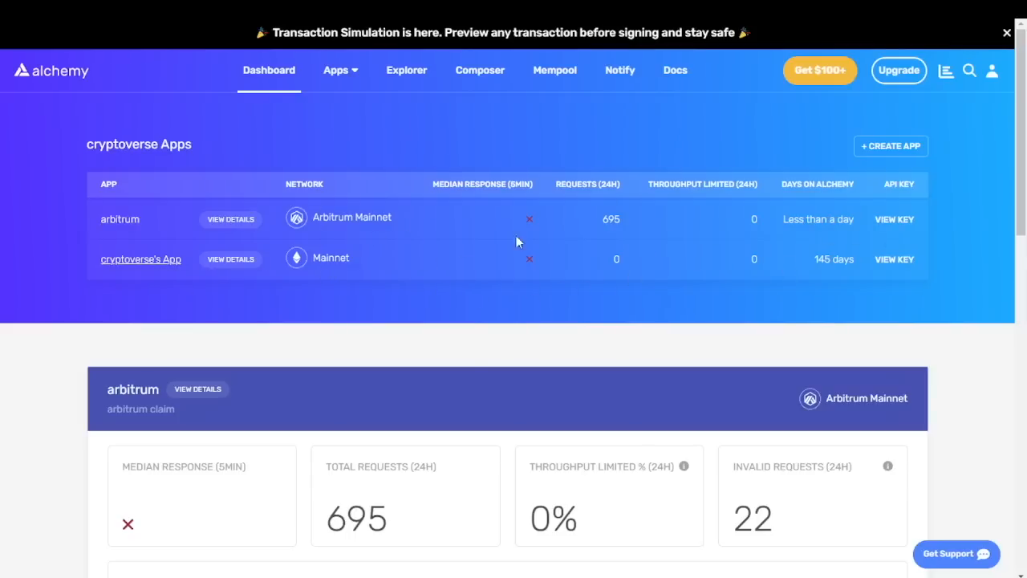
Start a new Alchemy app on the Arbitrum chain with the Arbitrum Mainnet network
{"action": "left_click", "coordinate": [897, 147]}
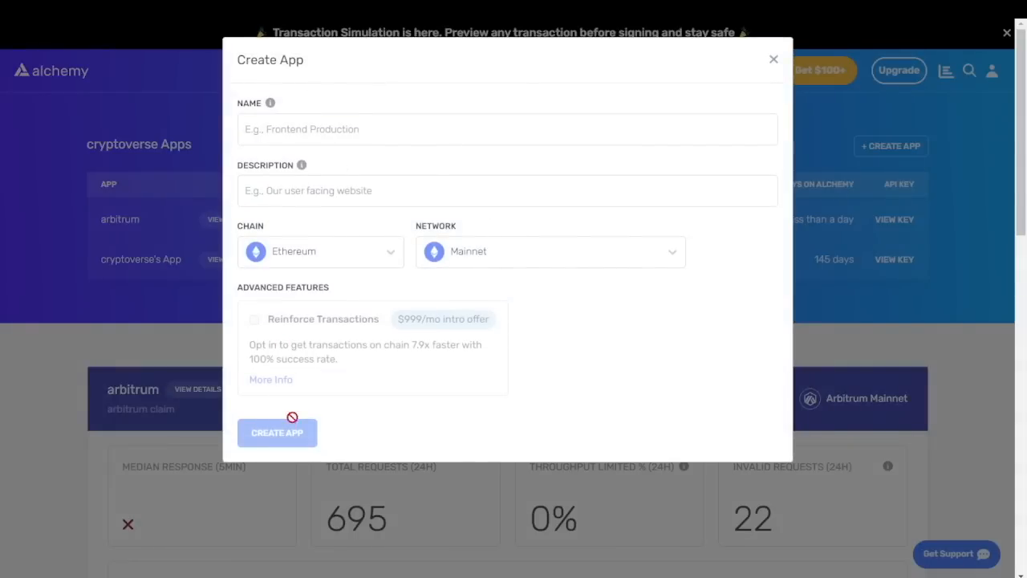
{"action": "left_click", "coordinate": [337, 256]}
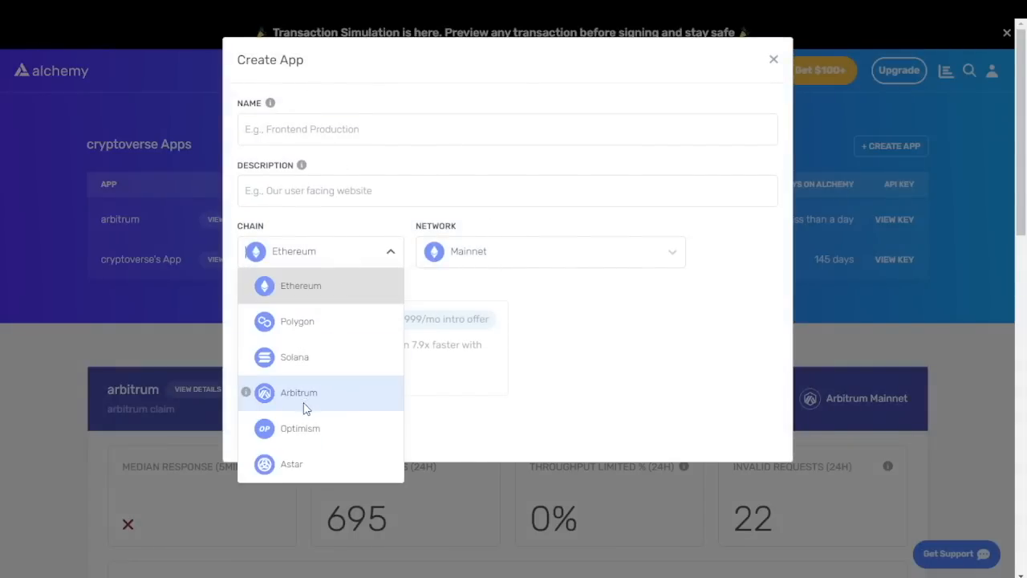
{"action": "left_click", "coordinate": [312, 395]}
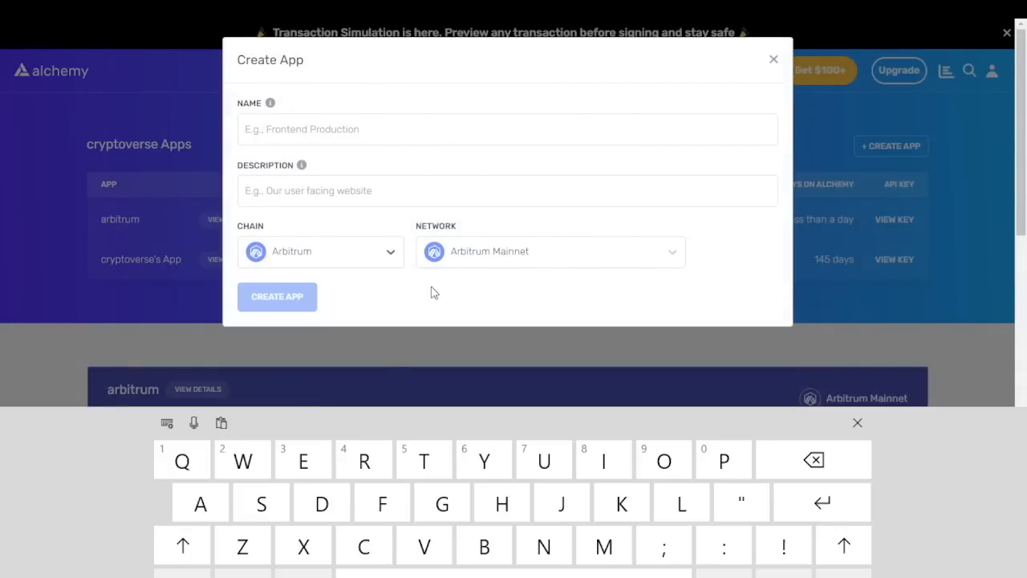
{"action": "left_click", "coordinate": [600, 254]}
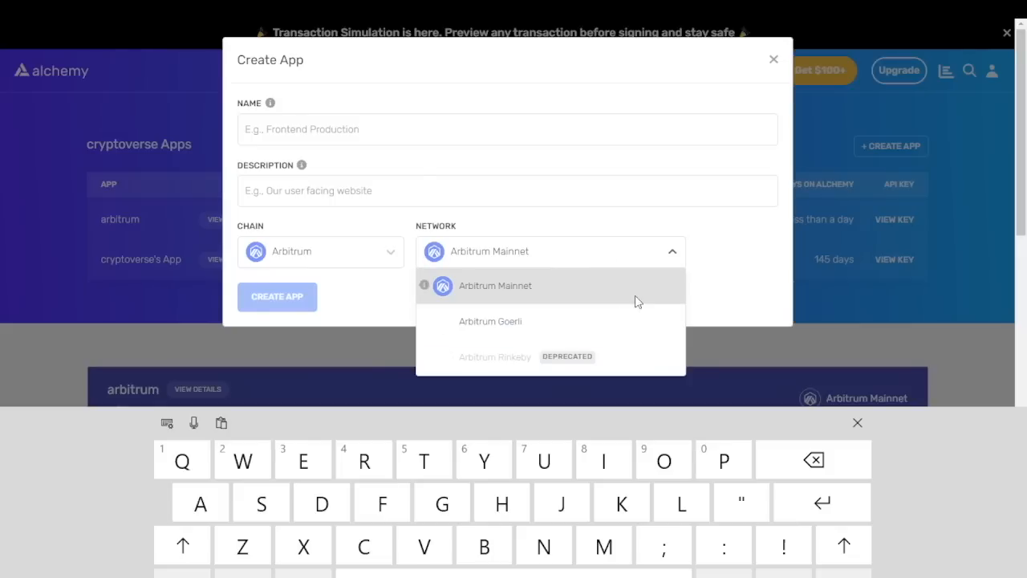
{"action": "left_click", "coordinate": [549, 205]}
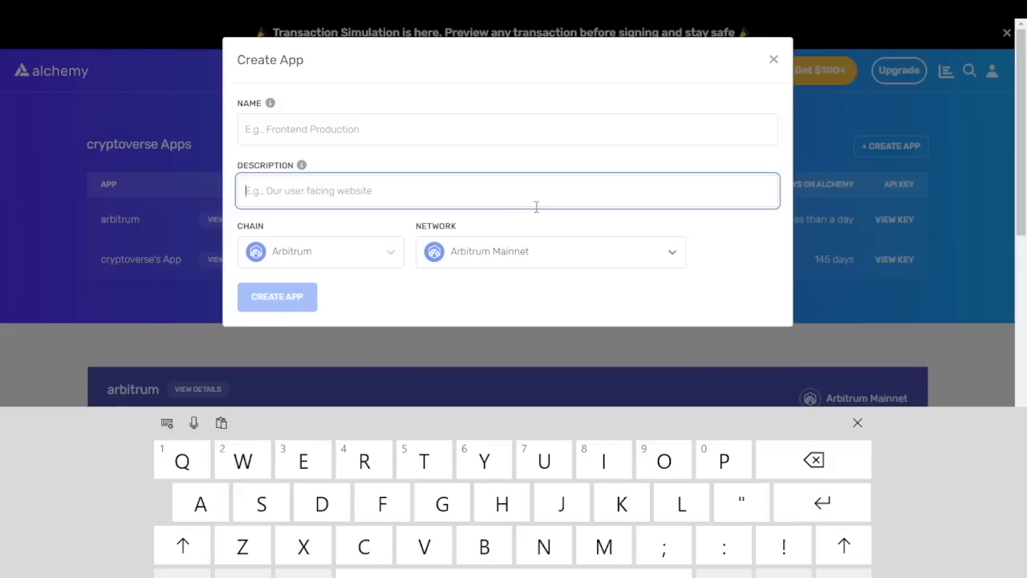
Name the app 'arb alchemy' with description 'arb' and create it
{"action": "left_click", "coordinate": [409, 133]}
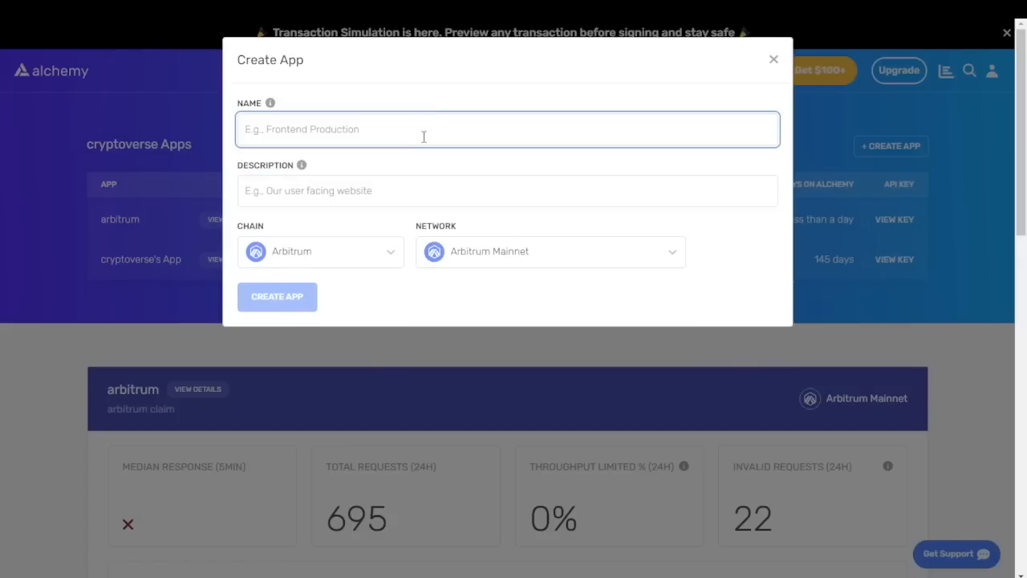
{"action": "type", "text": "a"}
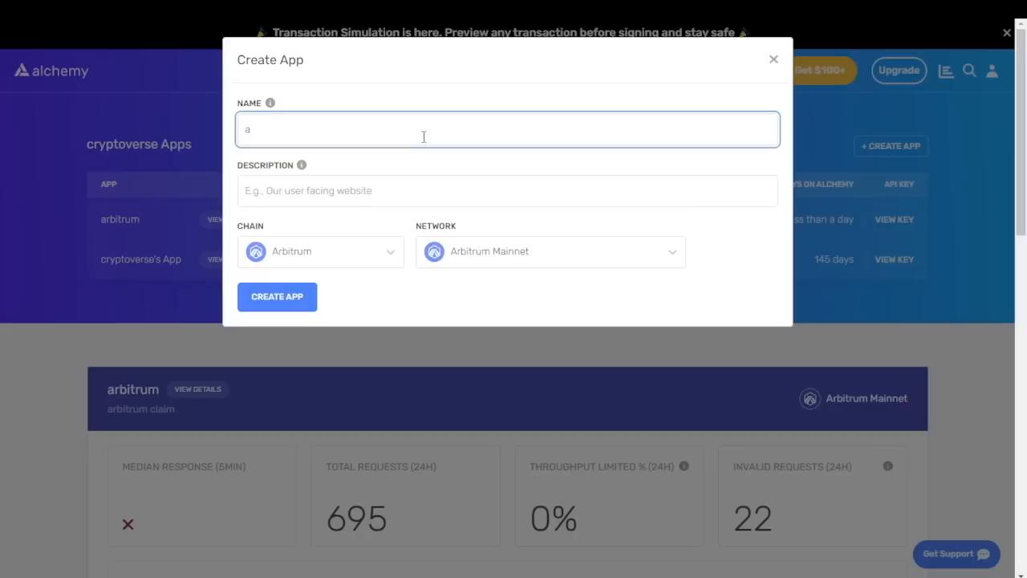
{"action": "type", "text": "rb"}
{"action": "type", "text": "alchemy"}
{"action": "left_click", "coordinate": [372, 192]}
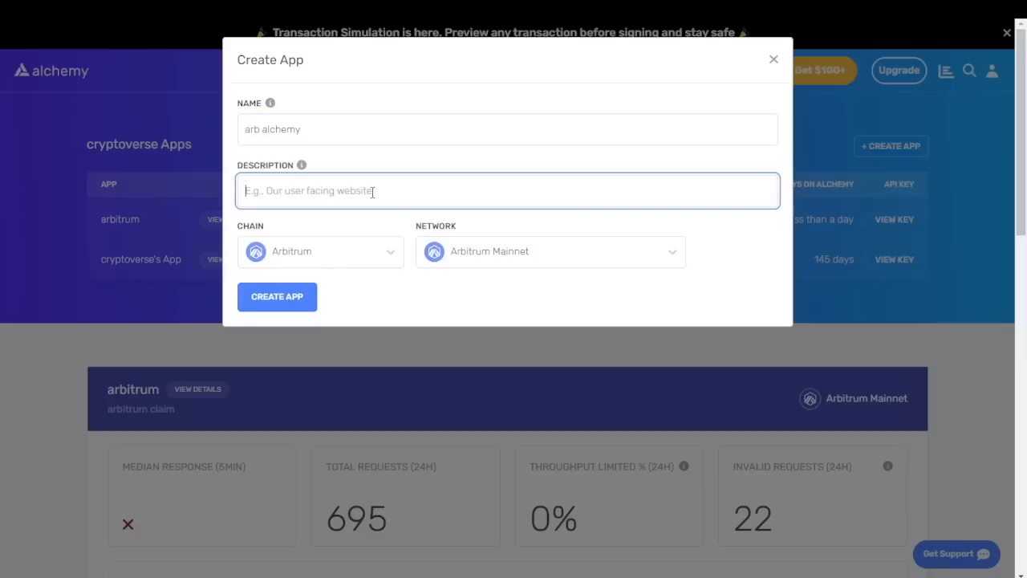
{"action": "type", "text": "arb"}
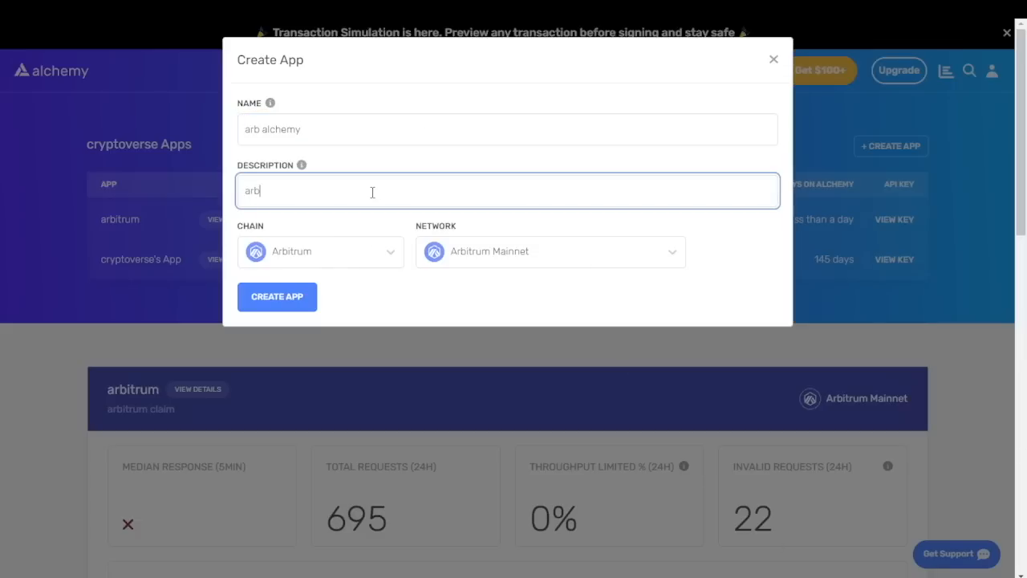
{"action": "left_click", "coordinate": [275, 297]}
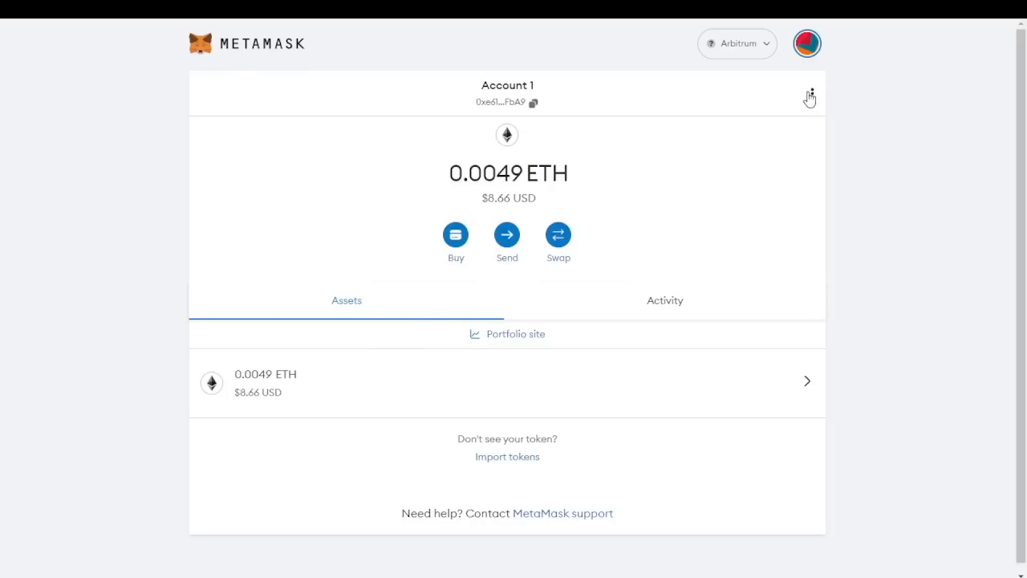
Switch MetaMask to Ethereum Mainnet and start a manual network named 'arb alchemy'
{"action": "left_click", "coordinate": [747, 51]}
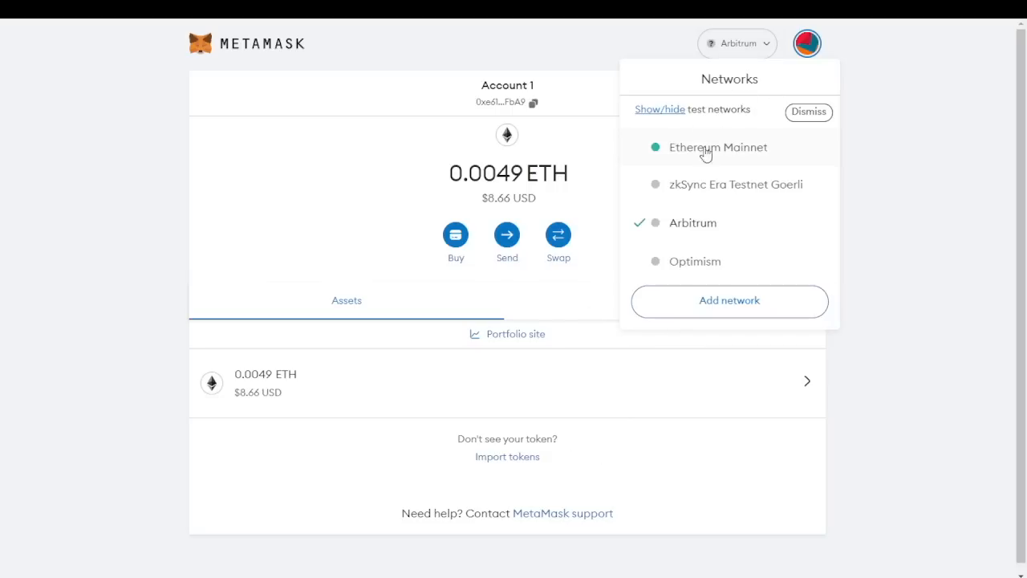
{"action": "left_click", "coordinate": [703, 147]}
{"action": "left_click", "coordinate": [736, 50]}
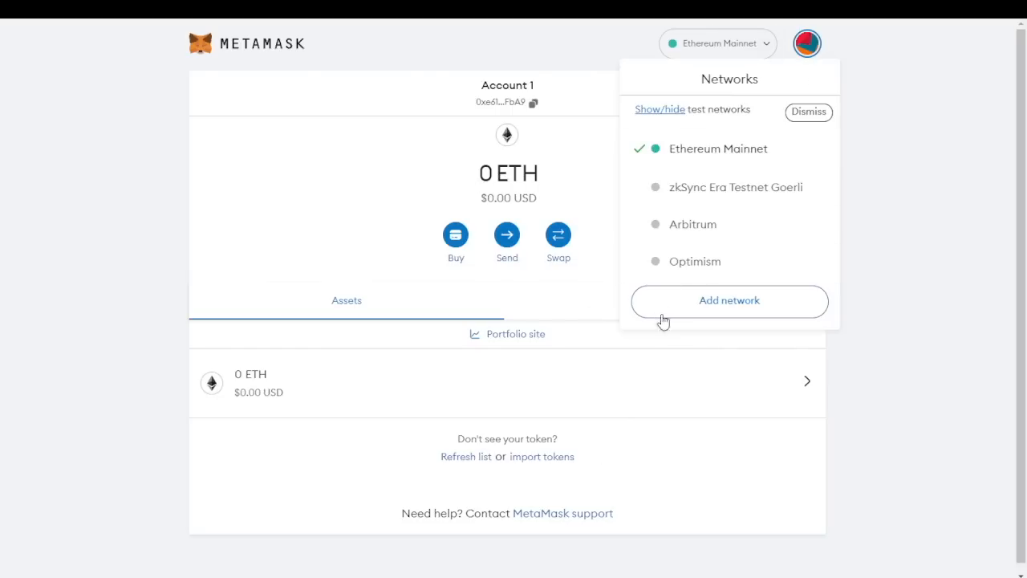
{"action": "left_click", "coordinate": [722, 301]}
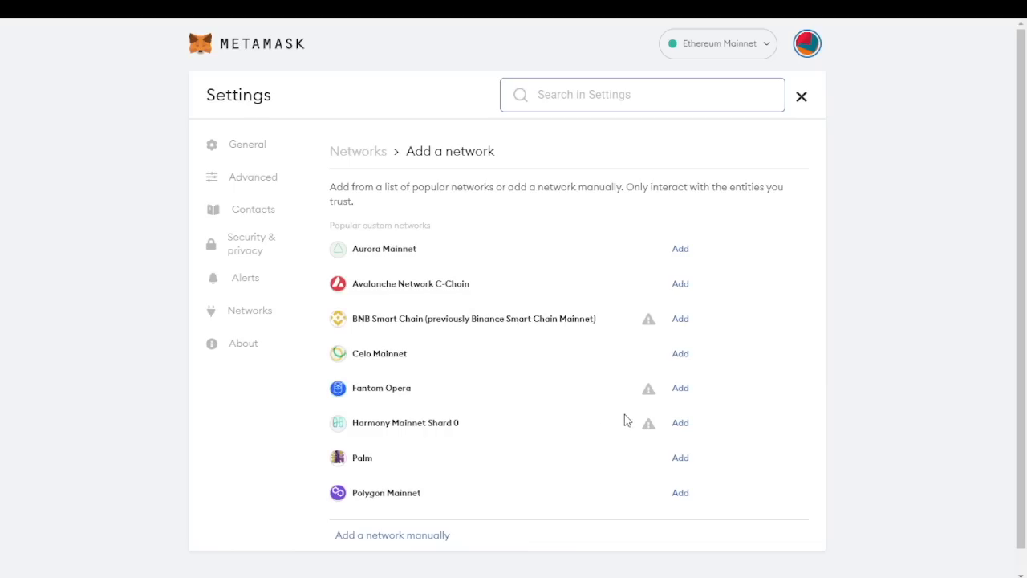
{"action": "left_click", "coordinate": [391, 538]}
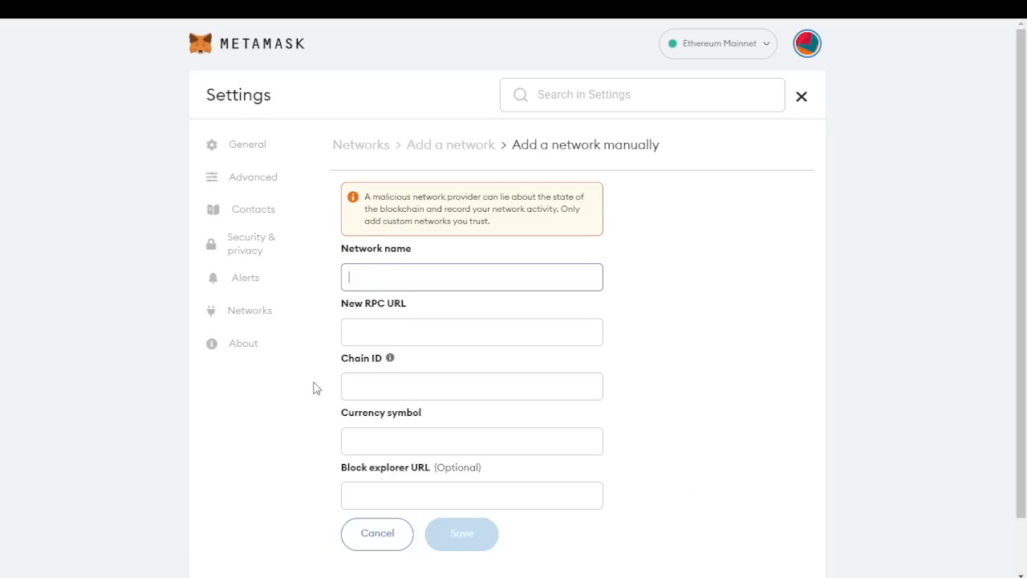
{"action": "scroll", "coordinate": [404, 271], "scroll_direction": "down", "scroll_amount": 1}
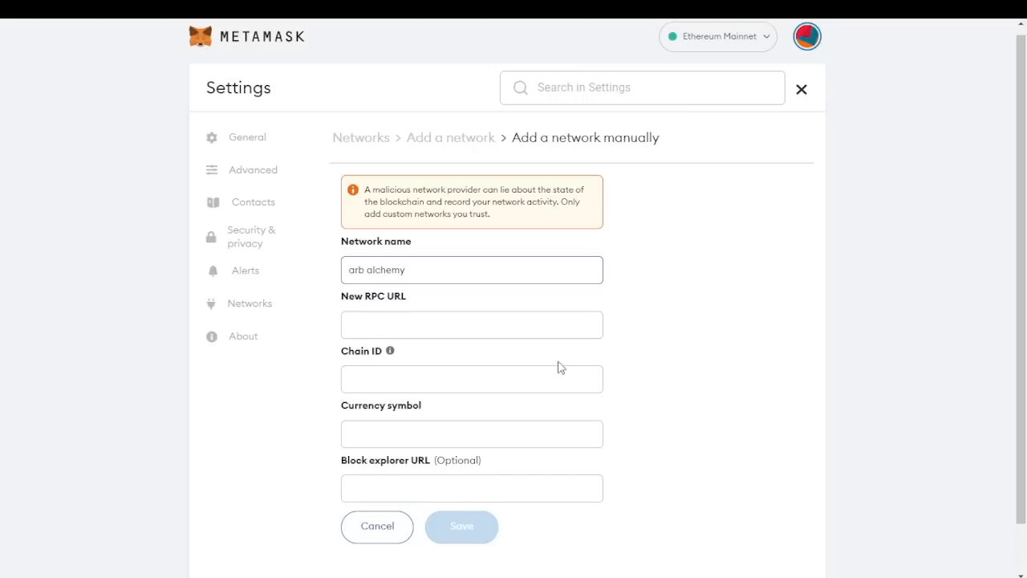
{"action": "left_click", "coordinate": [533, 326]}
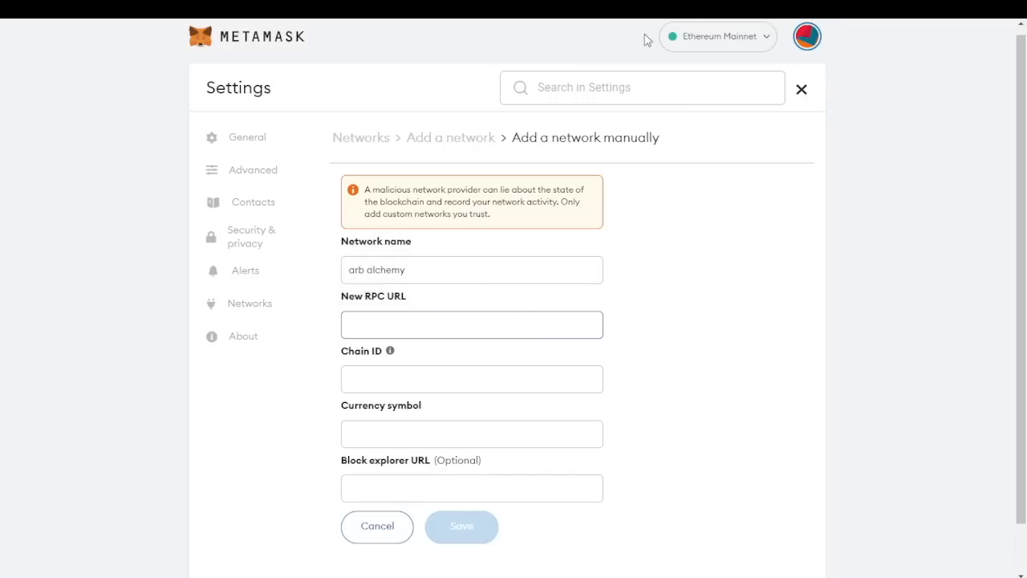
{"action": "left_click", "coordinate": [634, 8]}
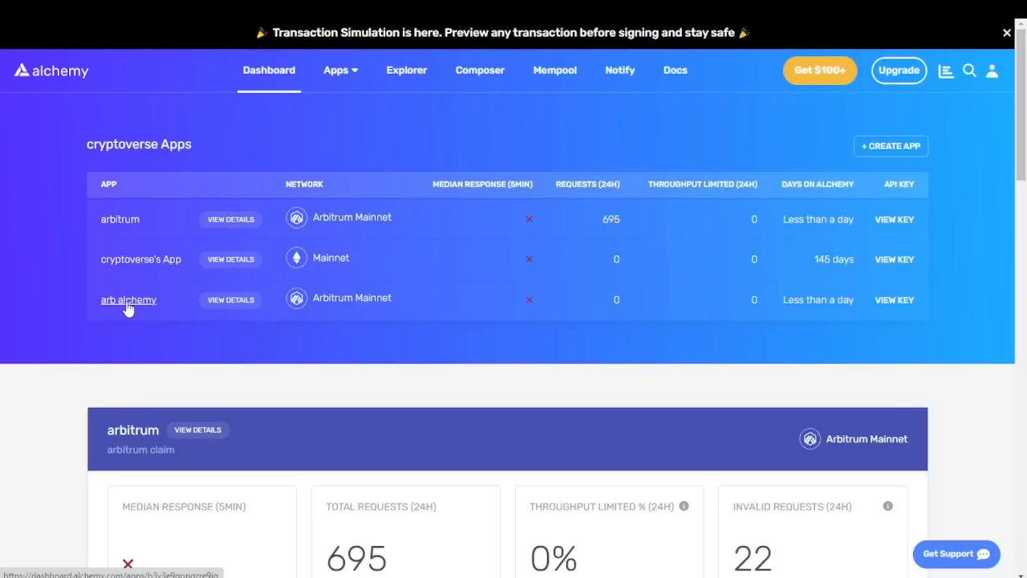
Copy the arb alchemy app's HTTPS endpoint URL from its API key panel
{"action": "left_click", "coordinate": [129, 299]}
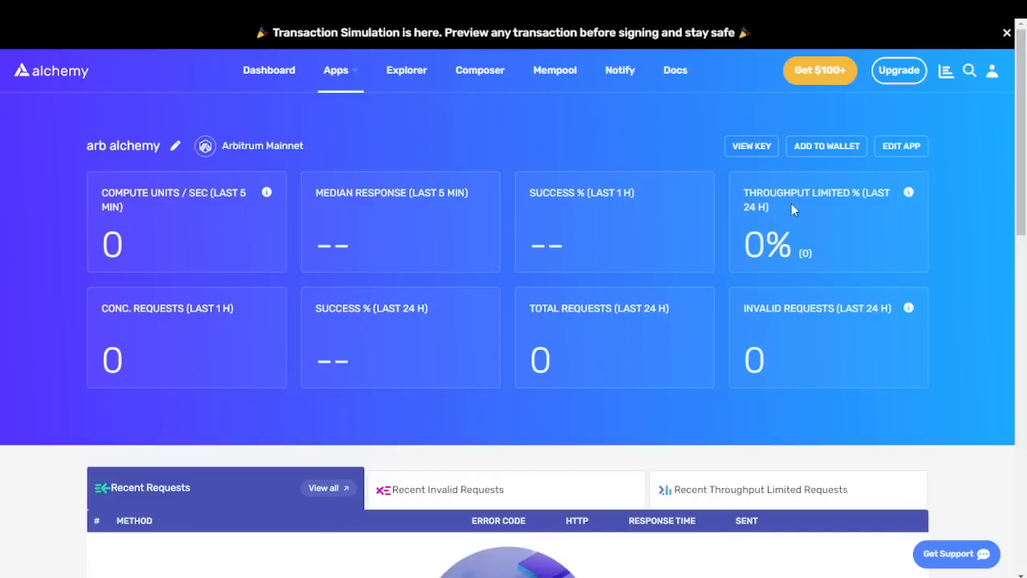
{"action": "left_click", "coordinate": [752, 147]}
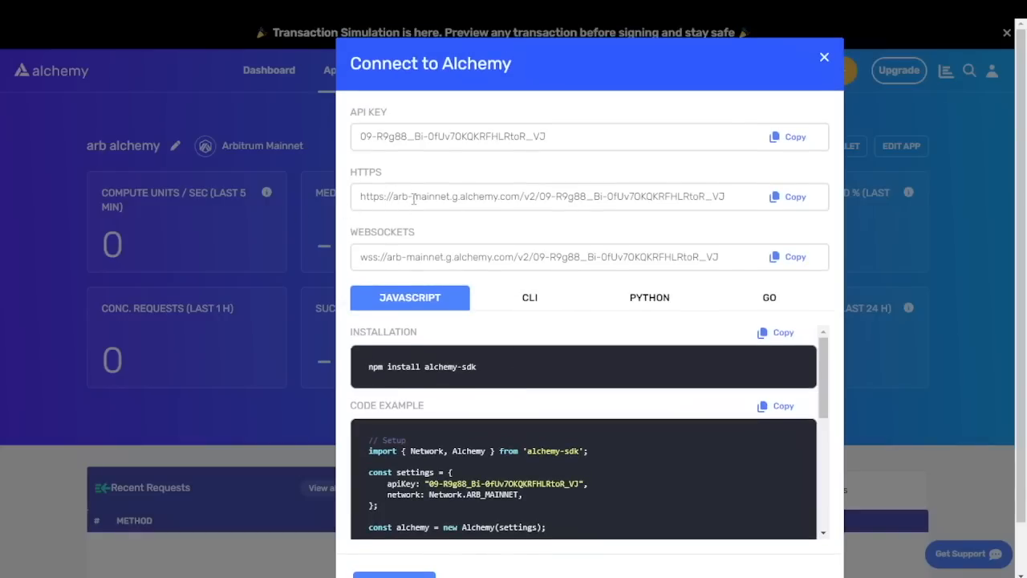
{"action": "left_click", "coordinate": [791, 196]}
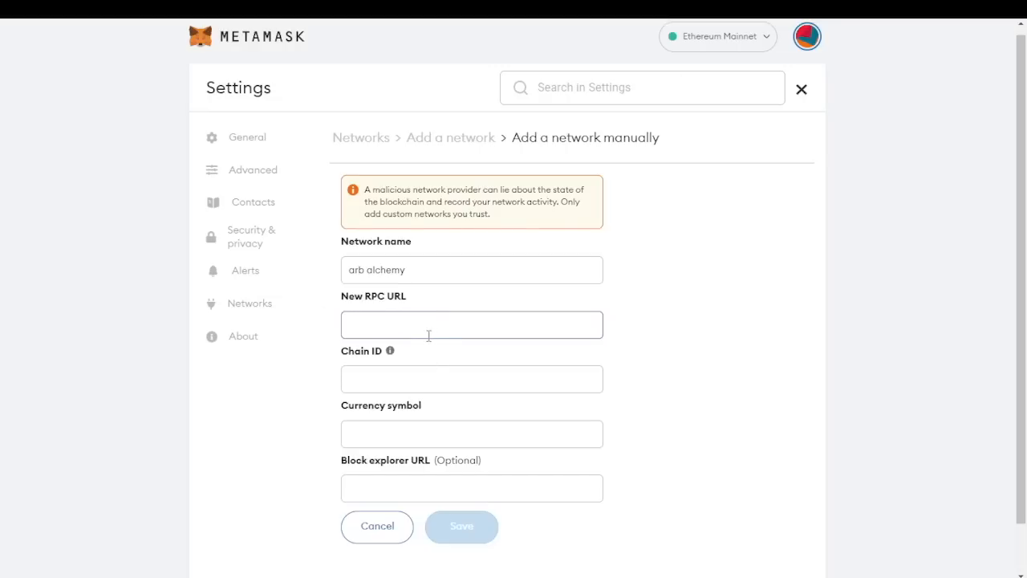
Paste the Alchemy endpoint as RPC URL, enter chain ID 42161 and currency symbol eth
{"action": "key", "text": "ctrl+v"}
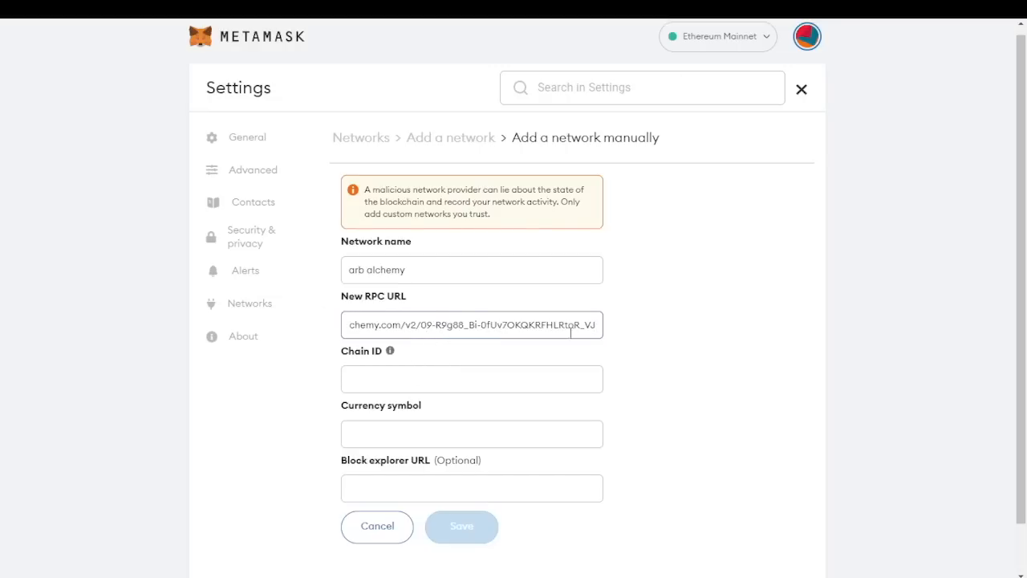
{"action": "left_click", "coordinate": [498, 387]}
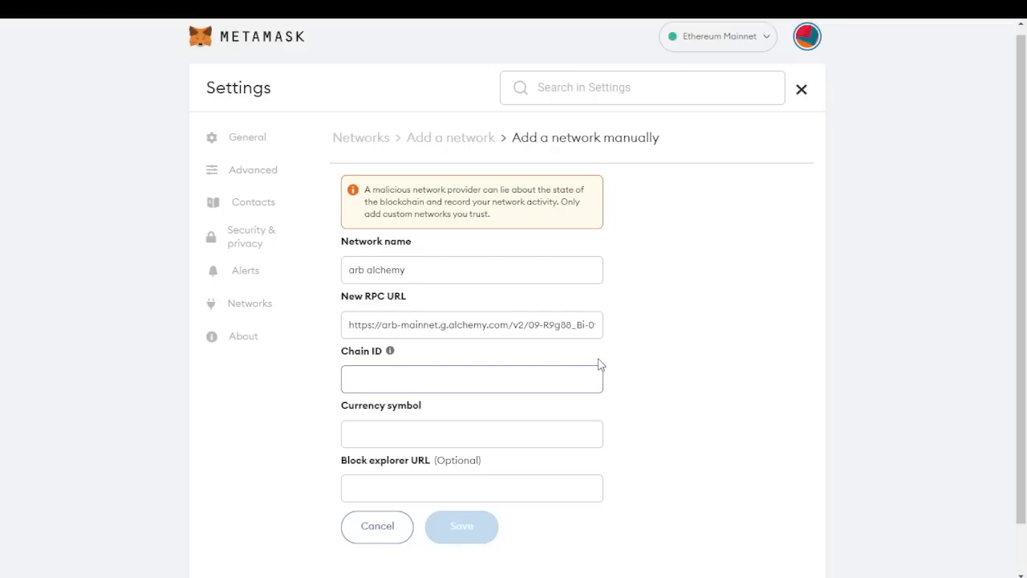
{"action": "key", "text": "ctrl+v"}
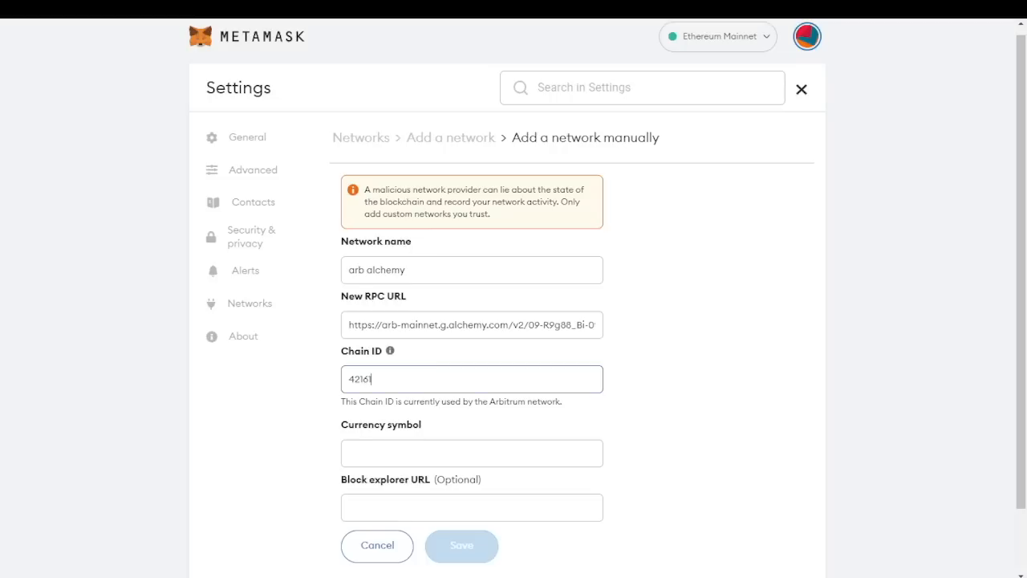
{"action": "left_click", "coordinate": [519, 456]}
{"action": "type", "text": "eth"}
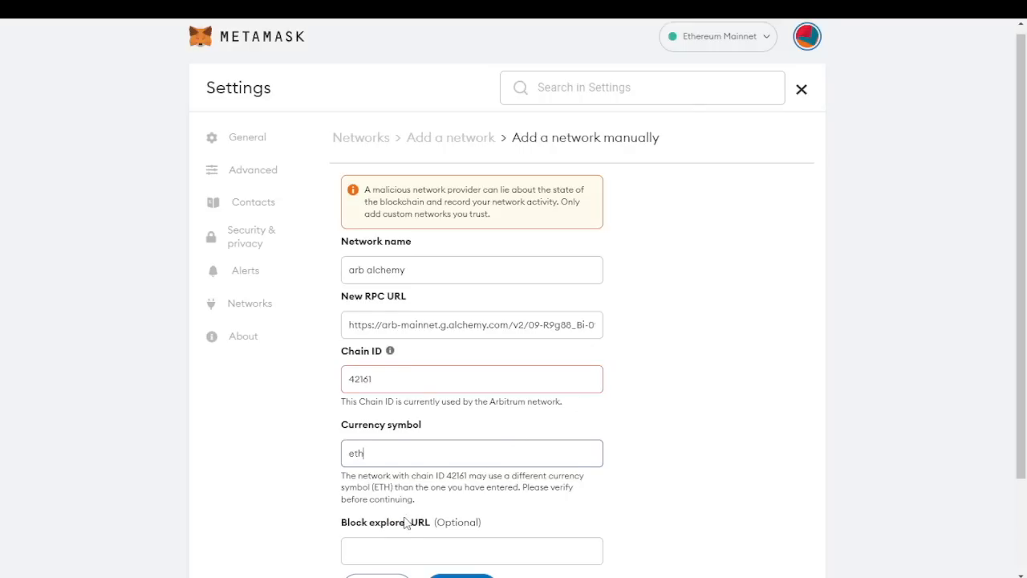
{"action": "left_click", "coordinate": [400, 540]}
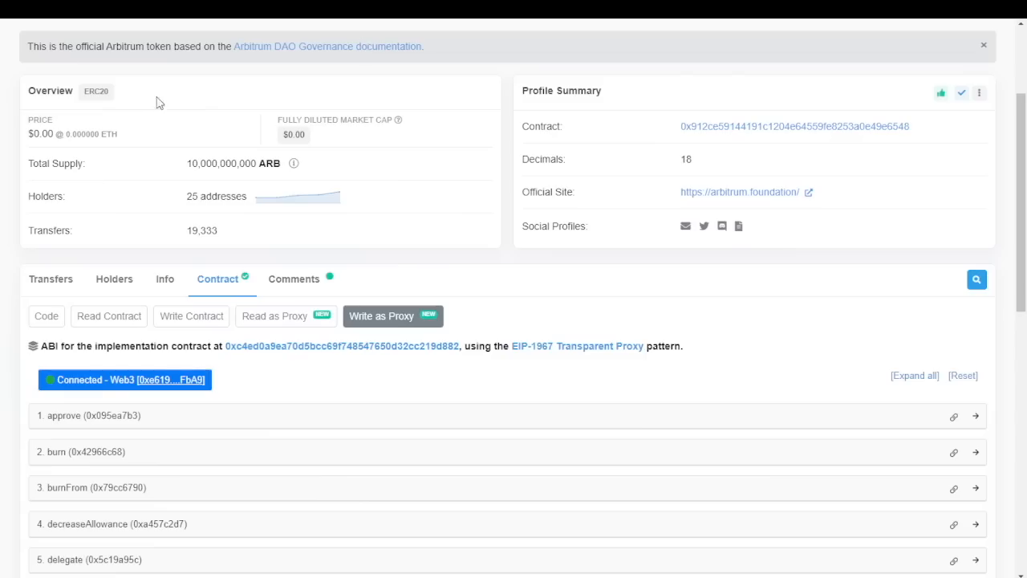
{"action": "left_click", "coordinate": [408, 11]}
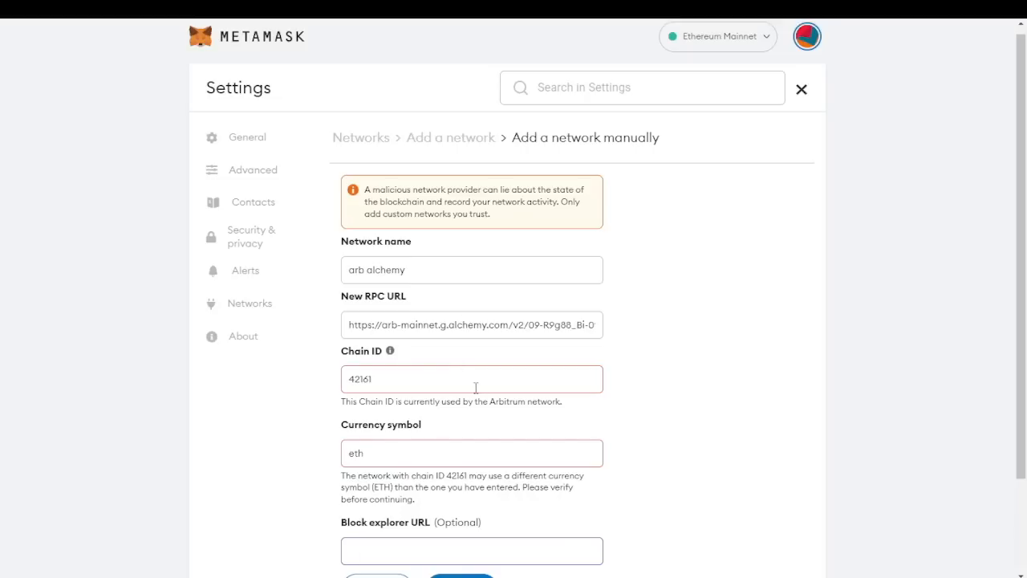
{"action": "key", "text": "ctrl+v"}
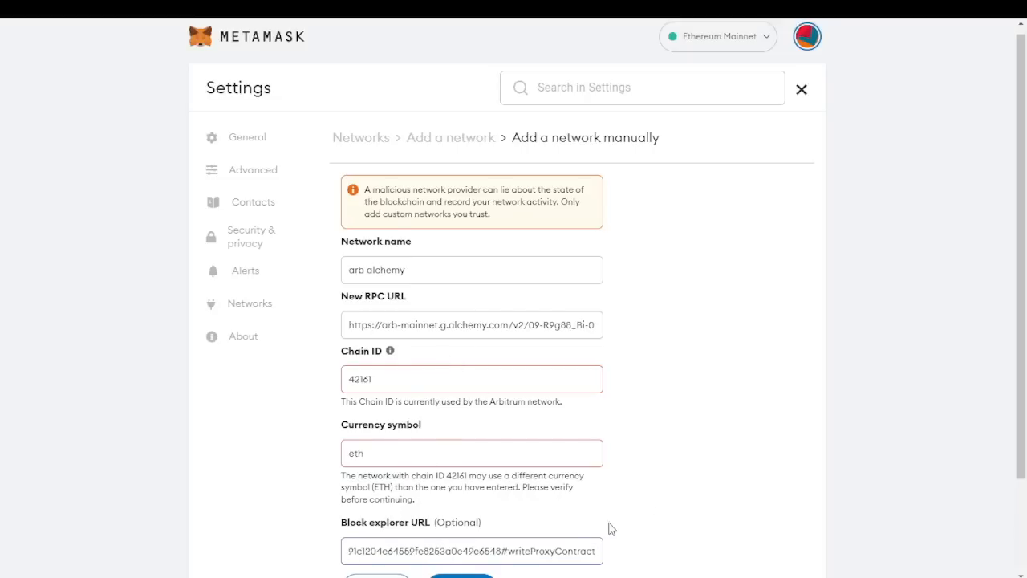
{"action": "key", "text": "BackSpace"}
{"action": "key", "text": "BackSpace"}
{"action": "key", "text": "BackSpace"}
{"action": "key", "text": "BackSpace"}
{"action": "key", "text": "BackSpace"}
{"action": "key", "text": "BackSpace"}
{"action": "key", "text": "BackSpace"}
{"action": "key", "text": "BackSpace"}
{"action": "key", "text": "BackSpace"}
{"action": "key", "text": "BackSpace"}
{"action": "key", "text": "BackSpace"}
{"action": "key", "text": "BackSpace"}
{"action": "key", "text": "BackSpace"}
{"action": "key", "text": "BackSpace"}
{"action": "key", "text": "BackSpace"}
{"action": "key", "text": "BackSpace"}
{"action": "key", "text": "BackSpace"}
{"action": "key", "text": "BackSpace"}
{"action": "key", "text": "BackSpace"}
{"action": "key", "text": "BackSpace"}
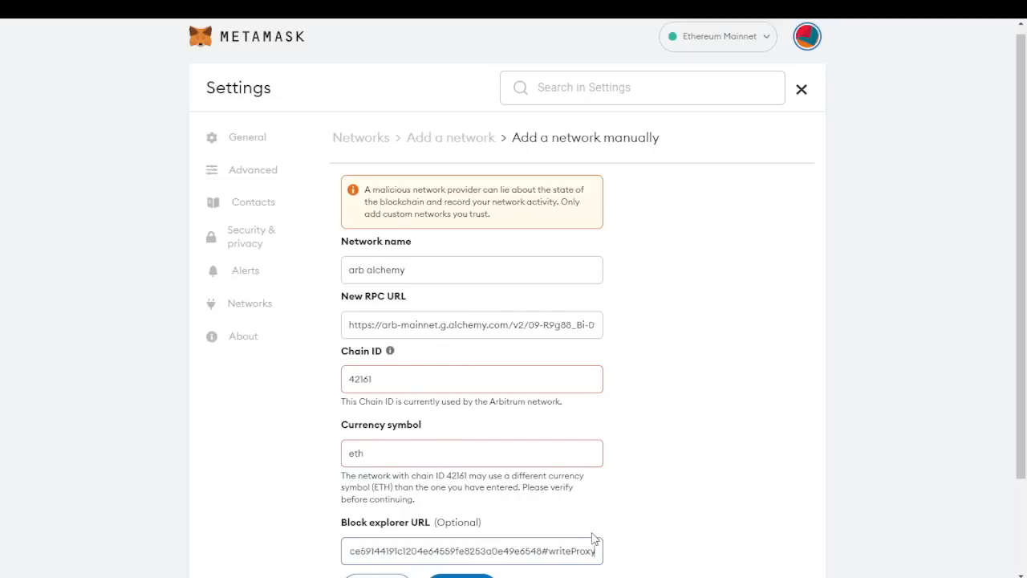
{"action": "key", "text": "BackSpace"}
{"action": "key", "text": "BackSpace"}
{"action": "key", "text": "BackSpace"}
{"action": "key", "text": "BackSpace"}
{"action": "key", "text": "BackSpace"}
{"action": "key", "text": "BackSpace"}
{"action": "key", "text": "BackSpace"}
{"action": "key", "text": "BackSpace"}
{"action": "key", "text": "BackSpace"}
{"action": "key", "text": "BackSpace"}
{"action": "key", "text": "BackSpace"}
{"action": "key", "text": "BackSpace"}
{"action": "key", "text": "BackSpace"}
{"action": "key", "text": "BackSpace"}
{"action": "key", "text": "BackSpace"}
{"action": "key", "text": "BackSpace"}
{"action": "key", "text": "BackSpace"}
{"action": "key", "text": "BackSpace"}
{"action": "key", "text": "BackSpace"}
{"action": "key", "text": "BackSpace"}
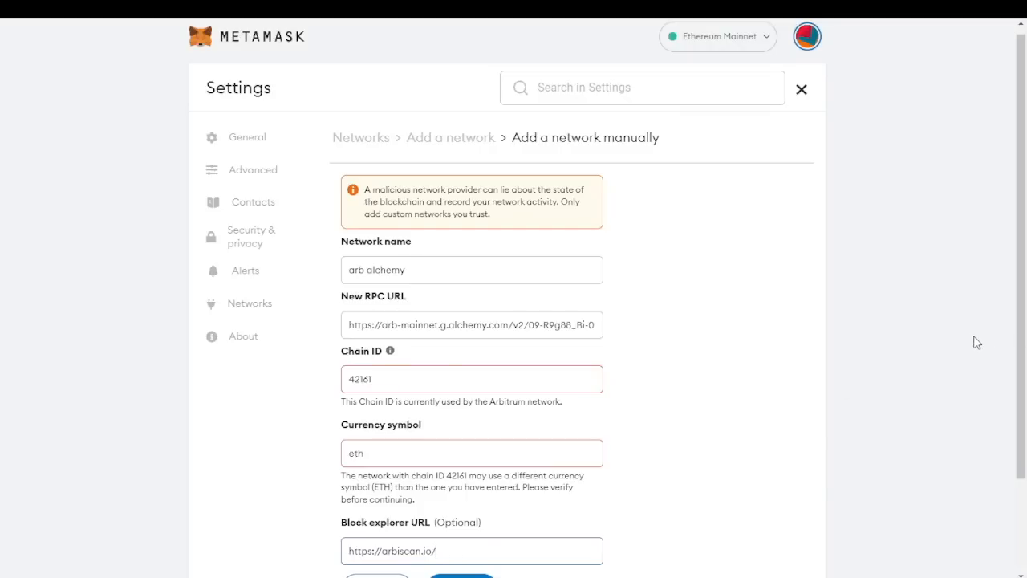
{"action": "scroll", "coordinate": [651, 503], "scroll_direction": "down", "scroll_amount": 2}
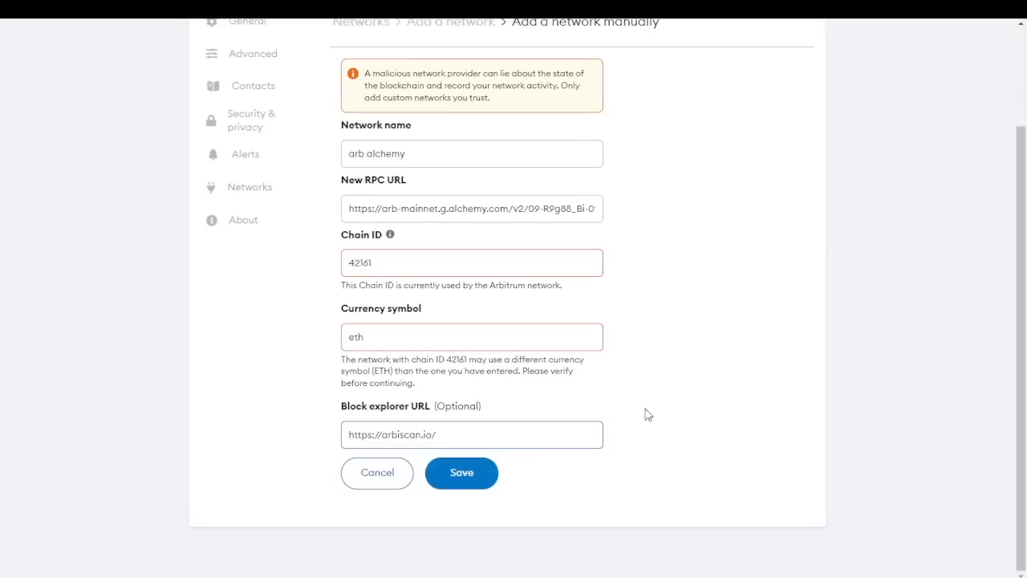
{"action": "key", "text": "shift+Tab"}
{"action": "key", "text": "shift+Tab"}
{"action": "key", "text": "shift+Tab"}
{"action": "key", "text": "shift+Tab"}
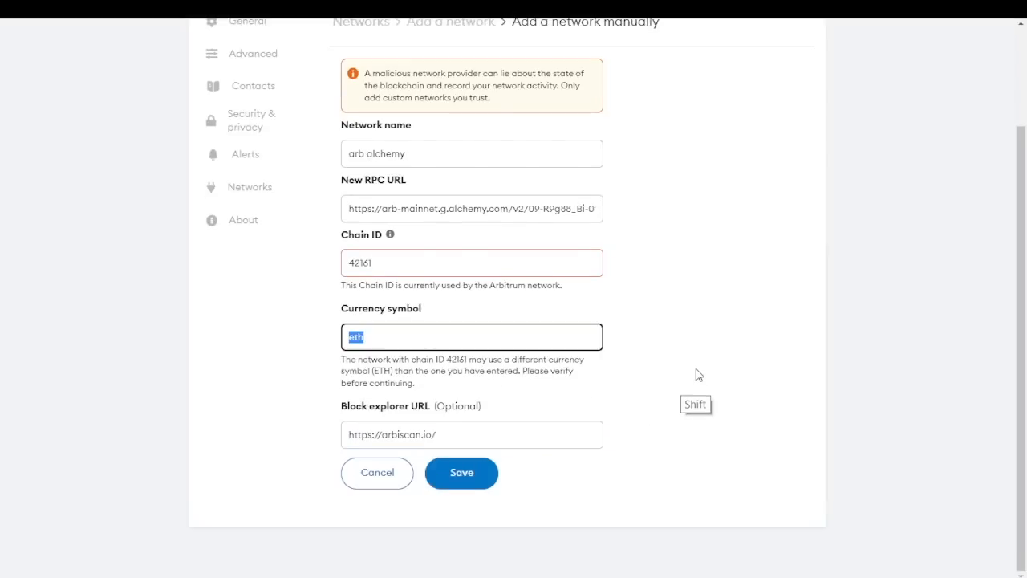
{"action": "key", "text": "shift+Tab"}
{"action": "key", "text": "shift+Tab"}
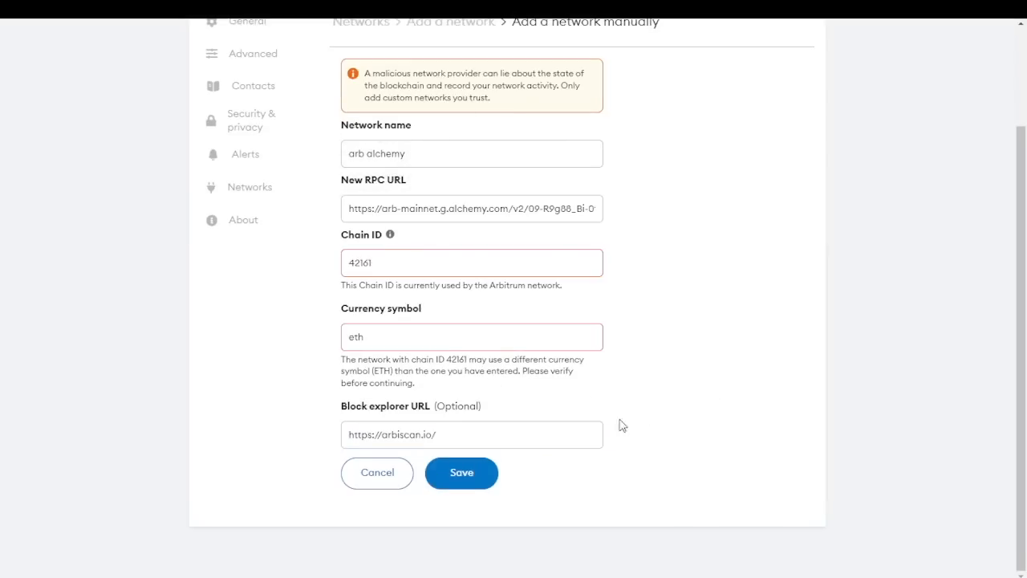
{"action": "left_click", "coordinate": [483, 473]}
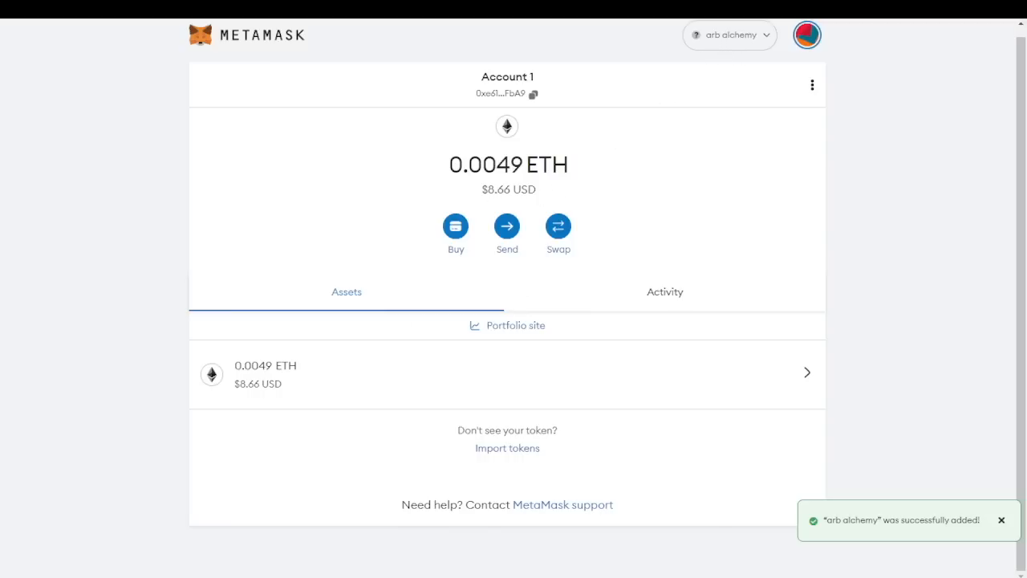
Switch MetaMask to Arbitrum and back to arb alchemy, then return to the Arbiscan token page
{"action": "left_click", "coordinate": [700, 35]}
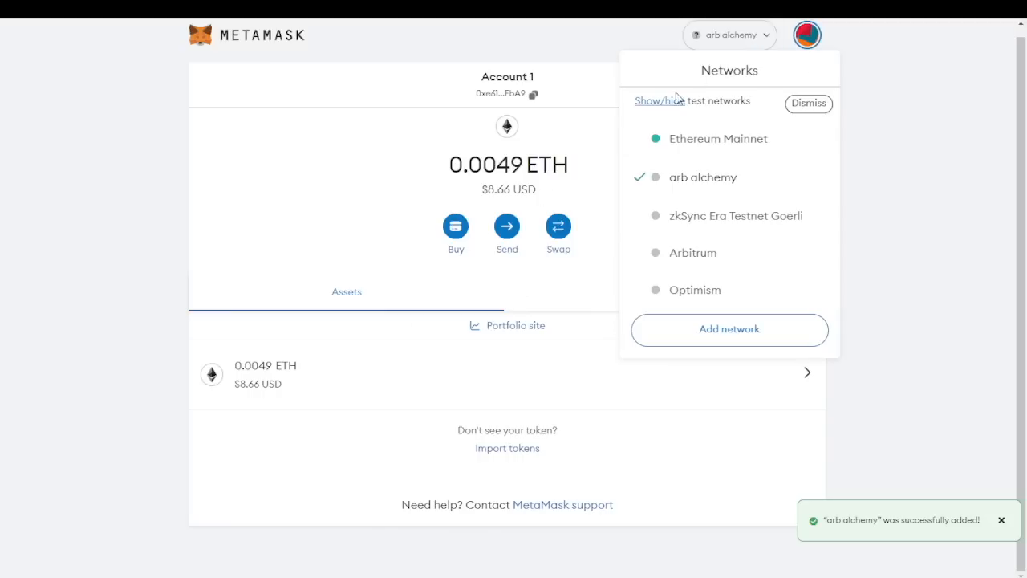
{"action": "left_click", "coordinate": [721, 263]}
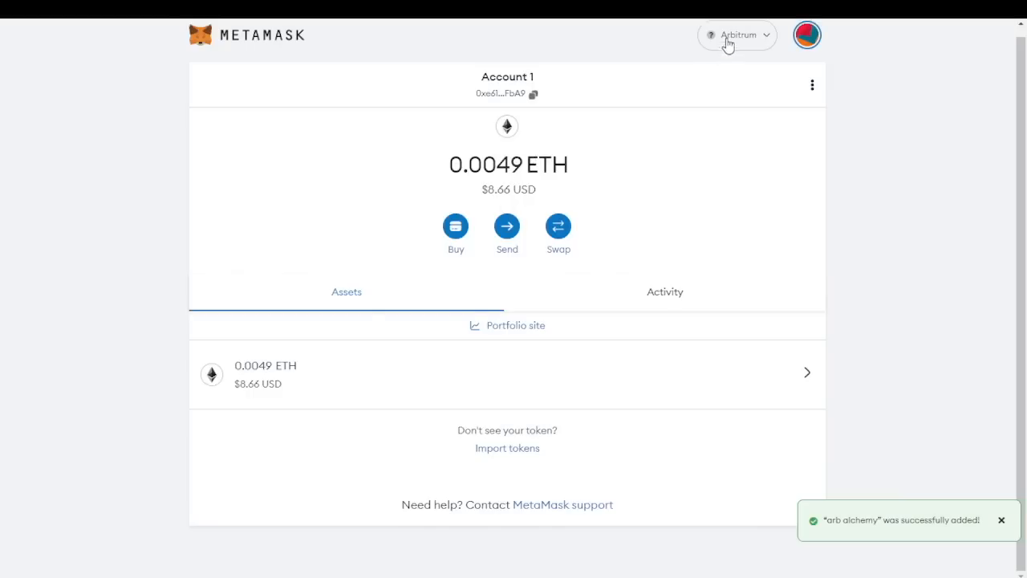
{"action": "left_click", "coordinate": [724, 42]}
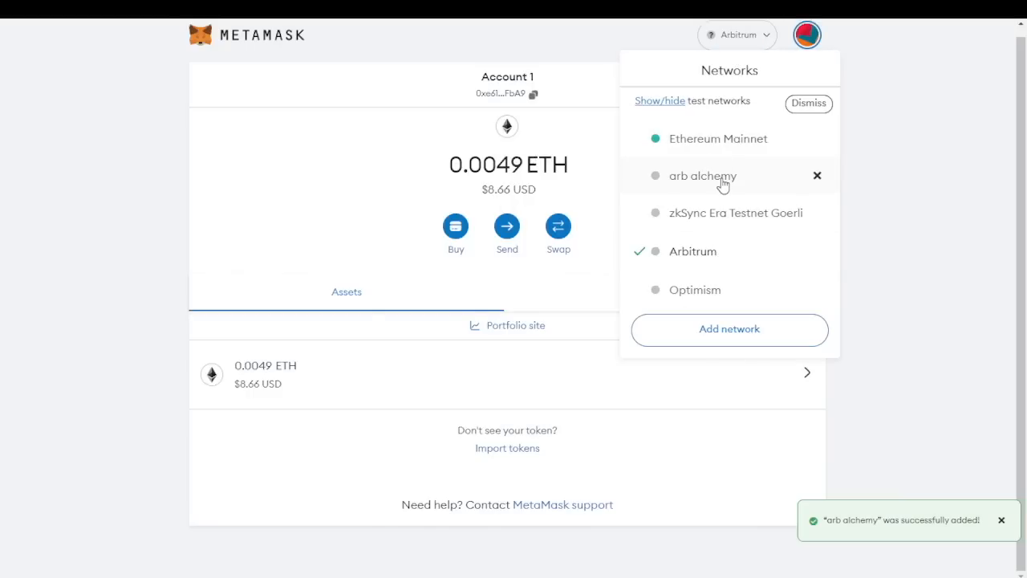
{"action": "left_click", "coordinate": [722, 178]}
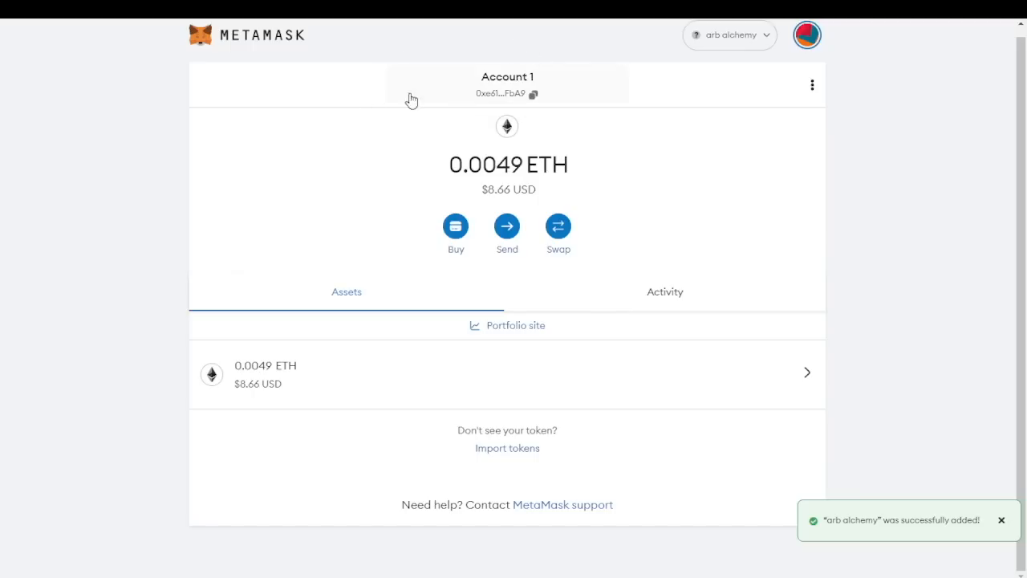
{"action": "left_click", "coordinate": [499, 8]}
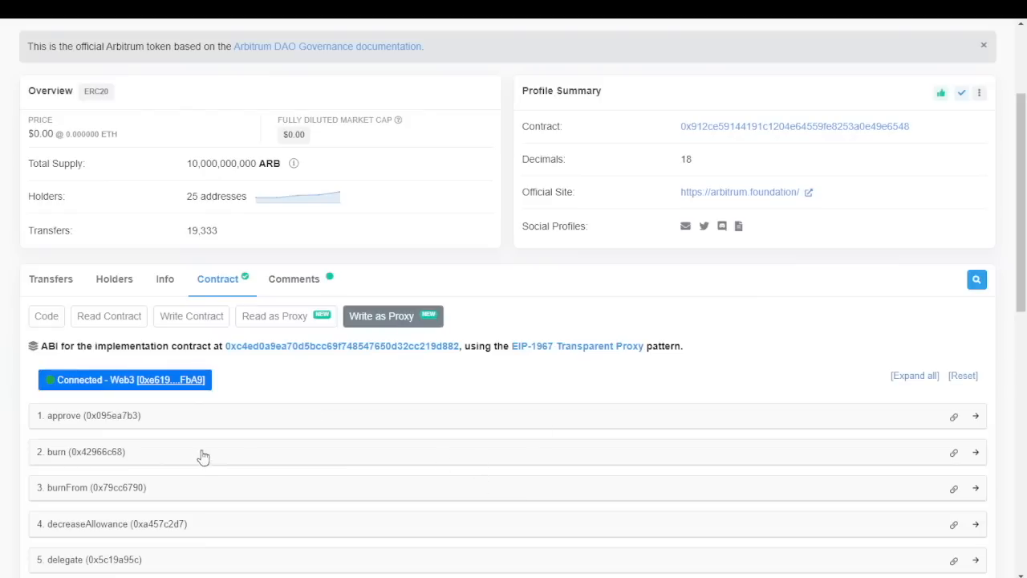
View the connected wallet's address page on Arbiscan, then return to the ARB token page
{"action": "scroll", "coordinate": [254, 421], "scroll_direction": "down", "scroll_amount": 1}
{"action": "scroll", "coordinate": [350, 374], "scroll_direction": "down", "scroll_amount": 3}
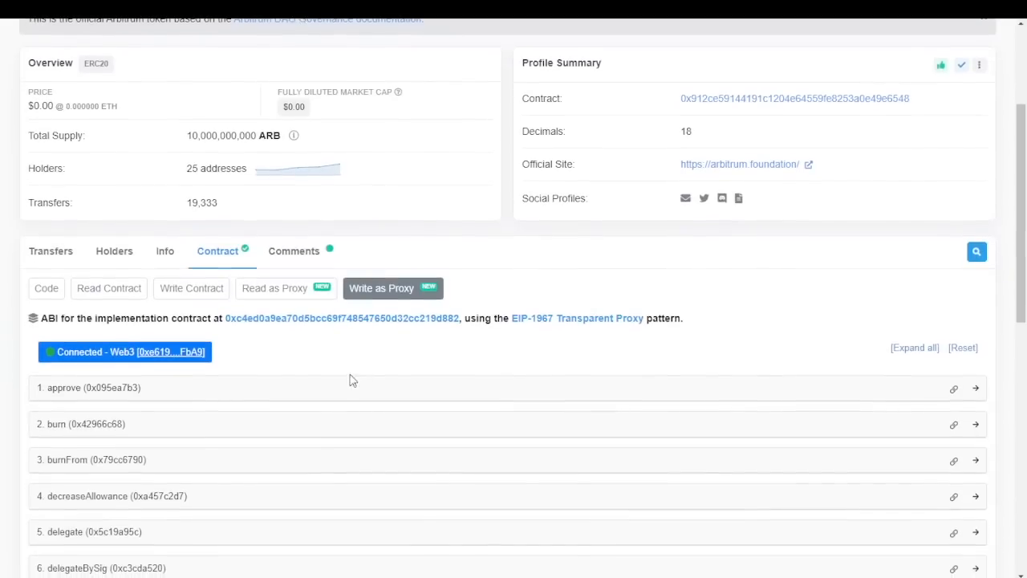
{"action": "scroll", "coordinate": [325, 393], "scroll_direction": "up", "scroll_amount": 2}
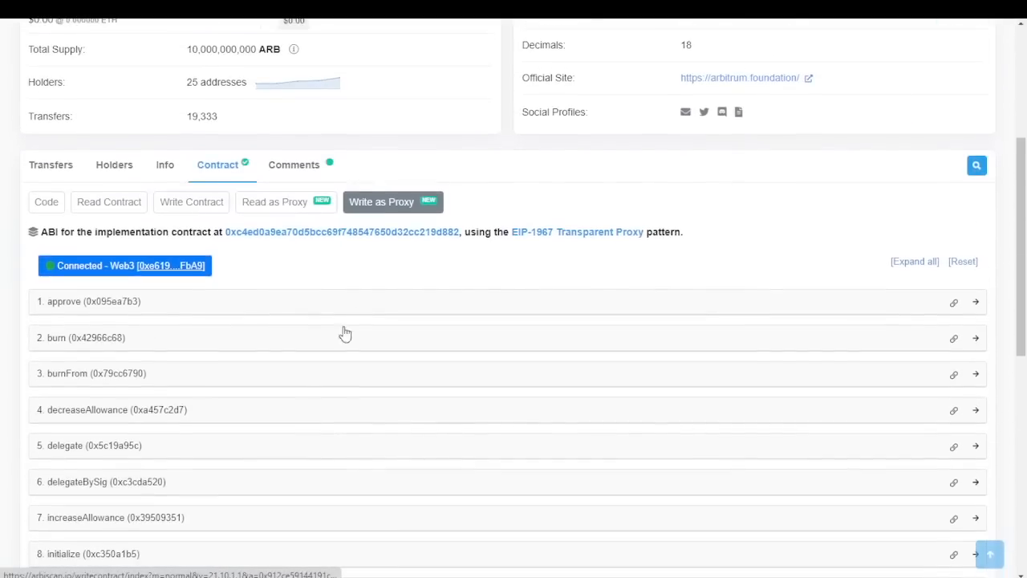
{"action": "left_click", "coordinate": [178, 267]}
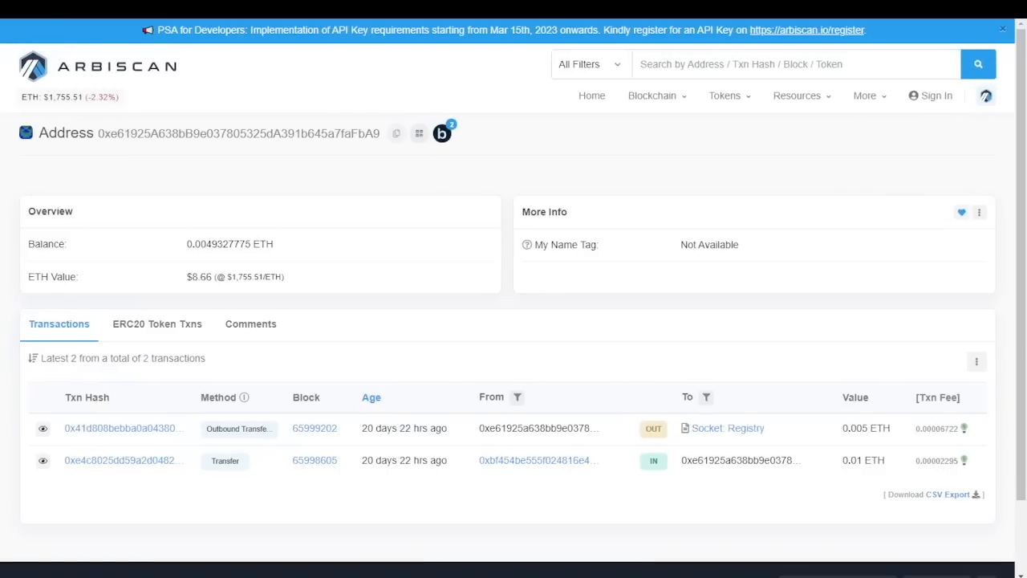
{"action": "left_click", "coordinate": [482, 8]}
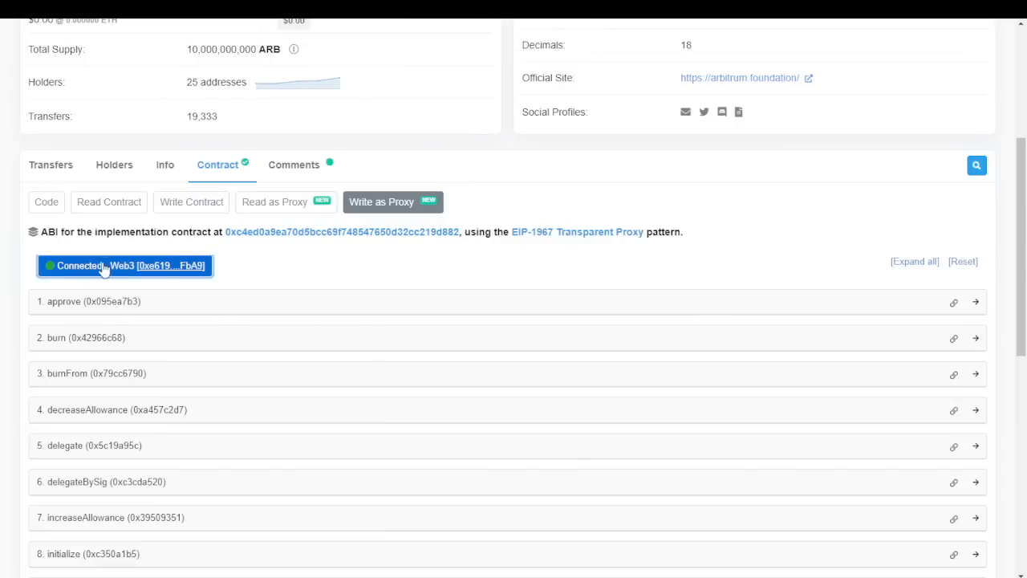
Browse the ARB contract's verified source code and transfer history, then reopen the Contract section
{"action": "scroll", "coordinate": [474, 281], "scroll_direction": "up", "scroll_amount": 2}
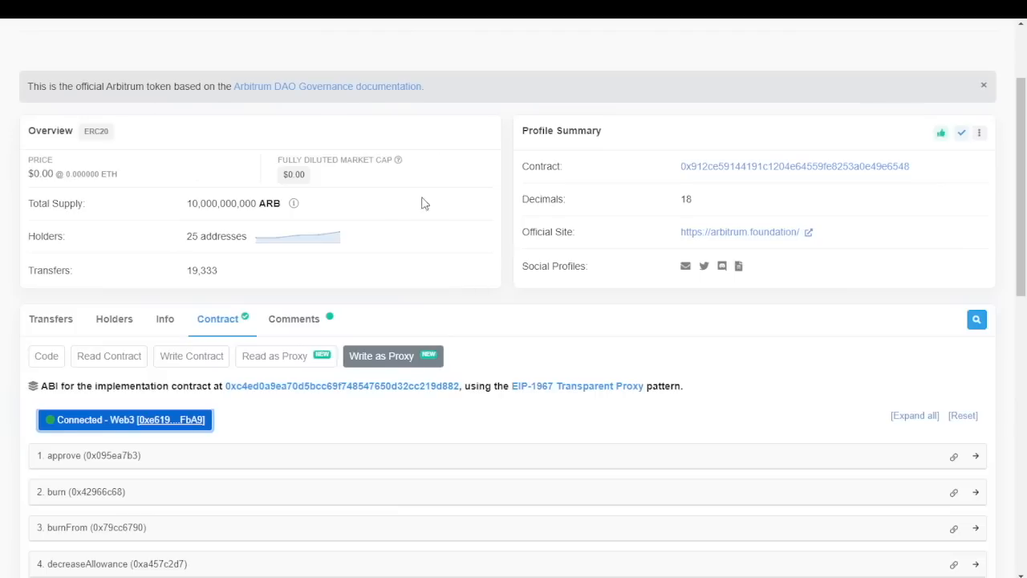
{"action": "scroll", "coordinate": [422, 201], "scroll_direction": "up", "scroll_amount": 1}
{"action": "left_click", "coordinate": [44, 418]}
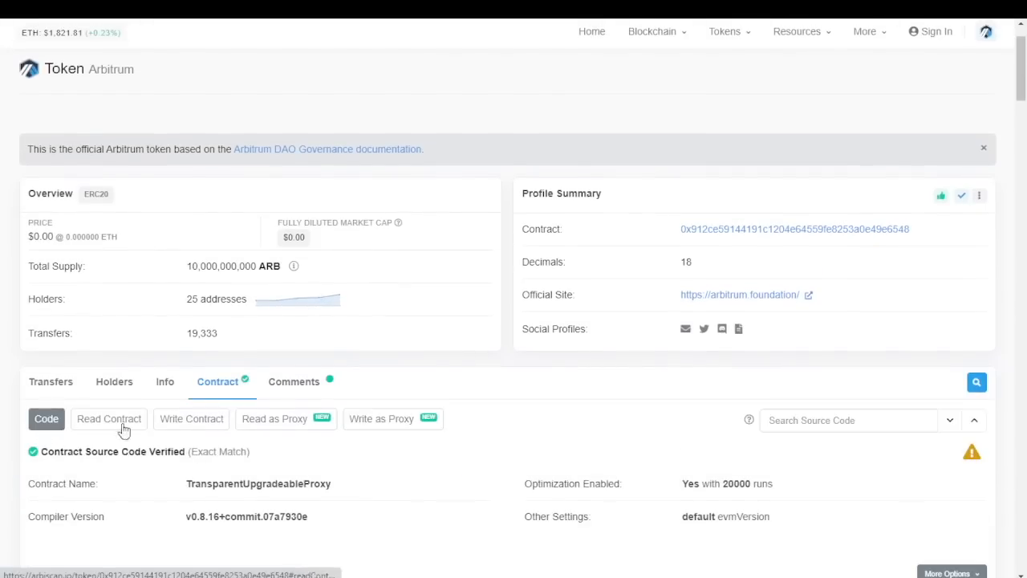
{"action": "scroll", "coordinate": [120, 425], "scroll_direction": "down", "scroll_amount": 1}
{"action": "scroll", "coordinate": [454, 361], "scroll_direction": "down", "scroll_amount": 2}
{"action": "scroll", "coordinate": [454, 406], "scroll_direction": "up", "scroll_amount": 3}
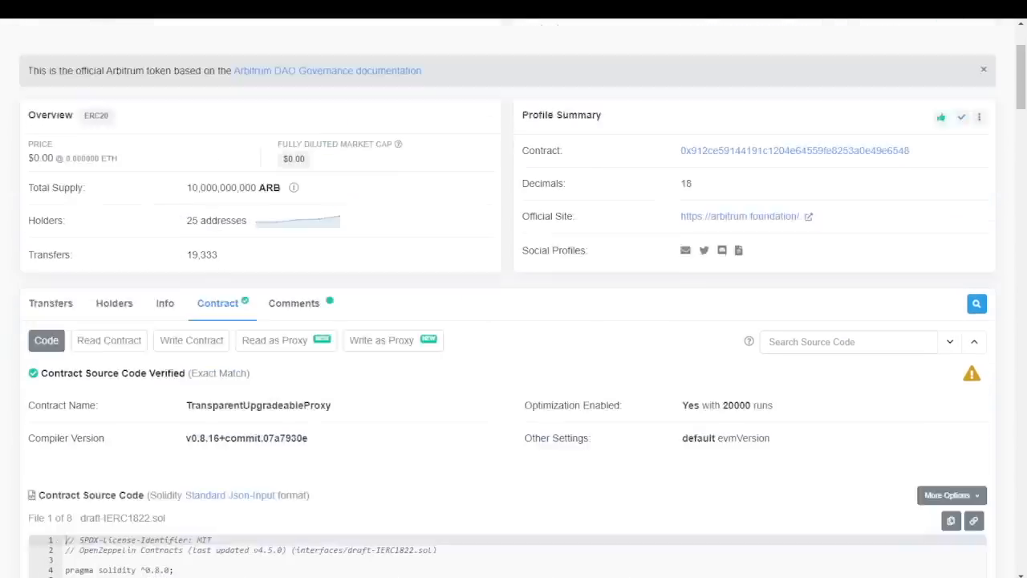
{"action": "left_click", "coordinate": [58, 447]}
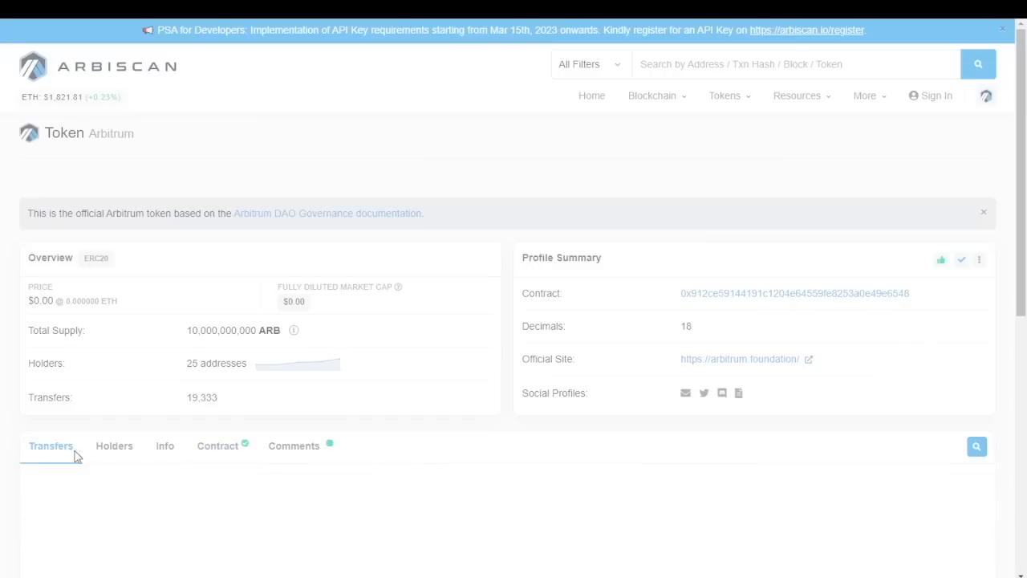
{"action": "scroll", "coordinate": [382, 393], "scroll_direction": "down", "scroll_amount": 1}
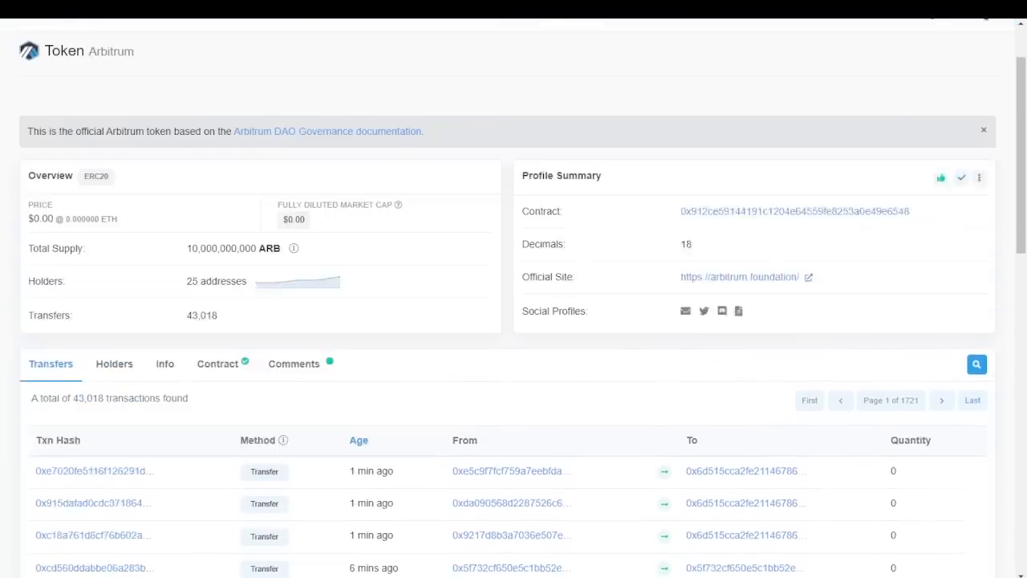
{"action": "scroll", "coordinate": [428, 431], "scroll_direction": "up", "scroll_amount": 1}
{"action": "scroll", "coordinate": [429, 431], "scroll_direction": "down", "scroll_amount": 2}
{"action": "left_click", "coordinate": [219, 267]}
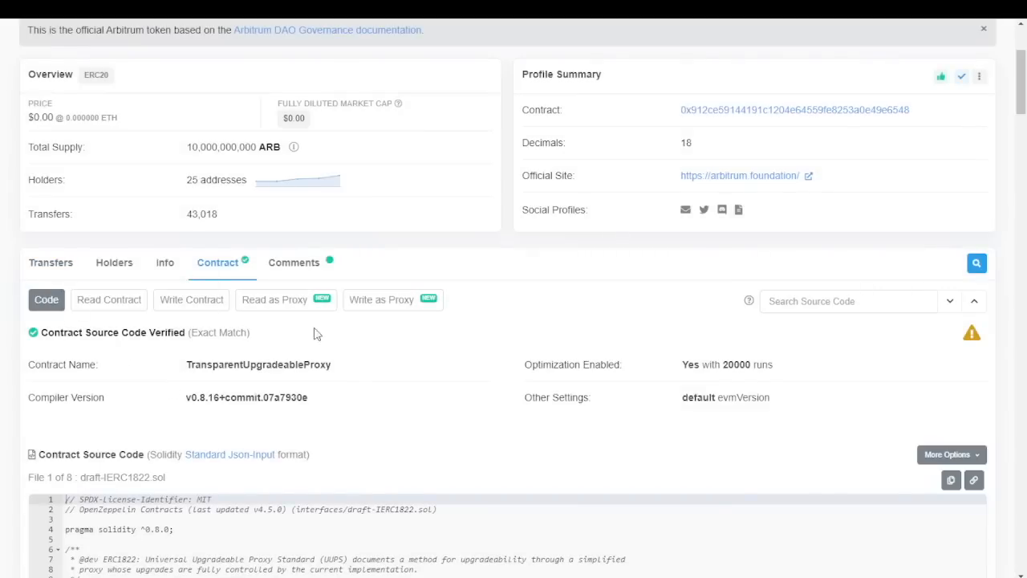
List the Write as Proxy functions and go to the recipient field of 9. mint
{"action": "left_click", "coordinate": [385, 309]}
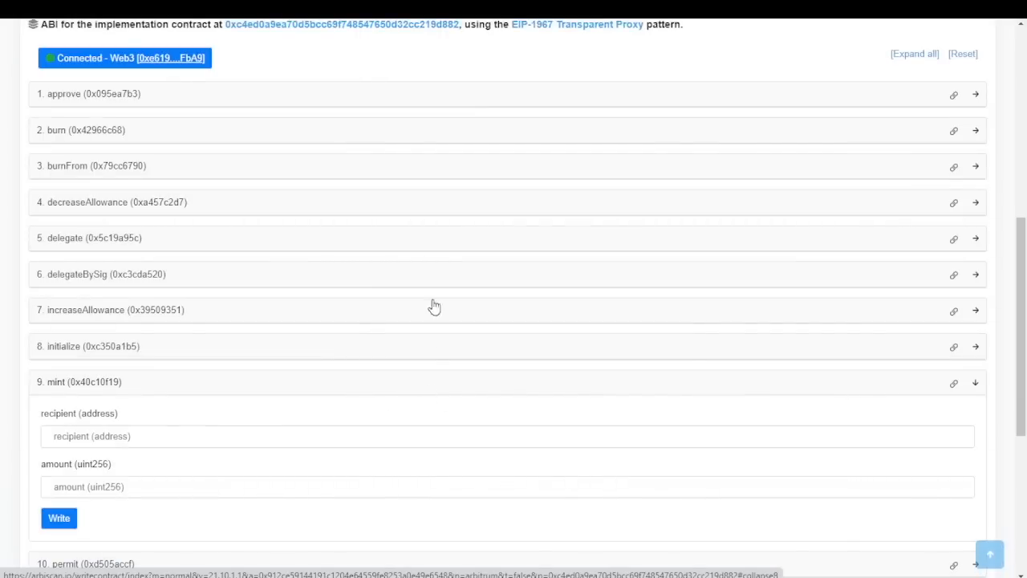
{"action": "scroll", "coordinate": [340, 69], "scroll_direction": "up", "scroll_amount": 1}
{"action": "scroll", "coordinate": [64, 193], "scroll_direction": "up", "scroll_amount": 1}
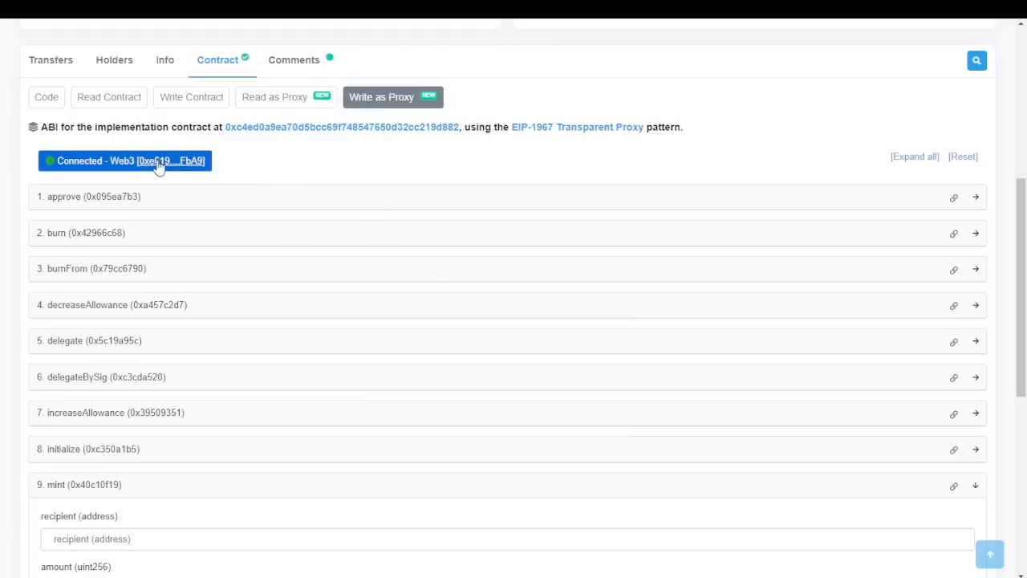
{"action": "scroll", "coordinate": [264, 169], "scroll_direction": "up", "scroll_amount": 1}
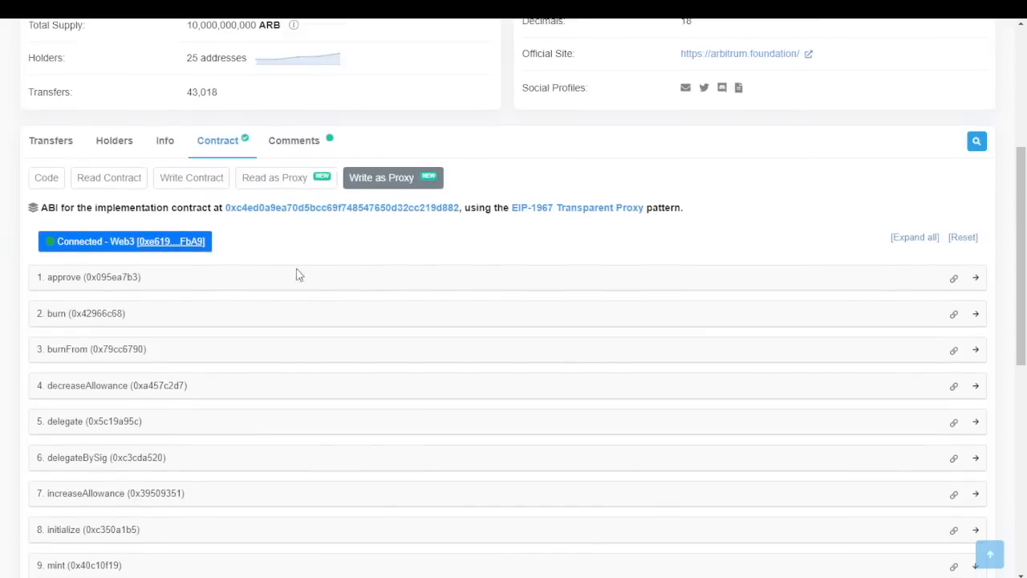
{"action": "scroll", "coordinate": [313, 241], "scroll_direction": "down", "scroll_amount": 1}
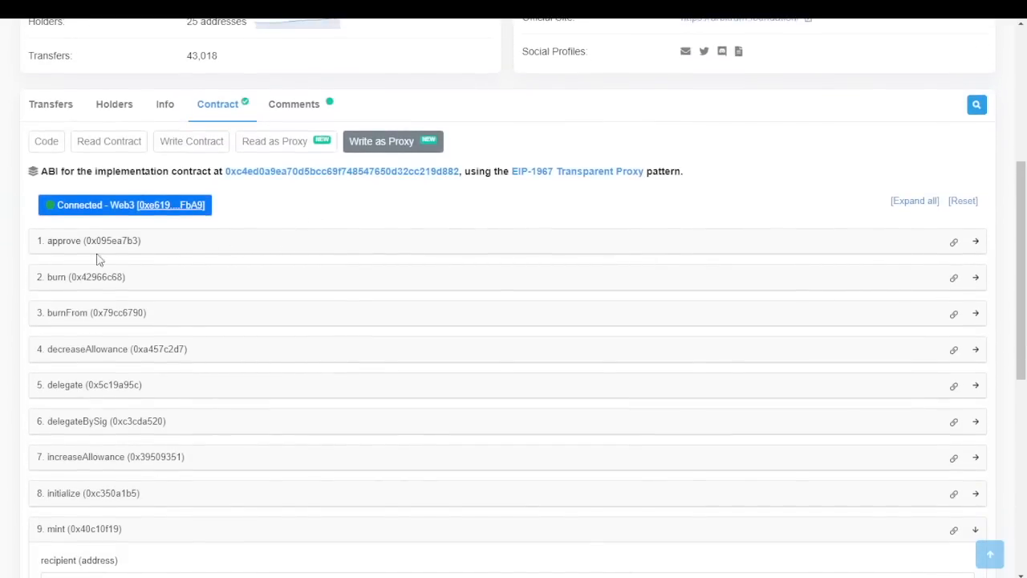
{"action": "scroll", "coordinate": [142, 378], "scroll_direction": "down", "scroll_amount": 2}
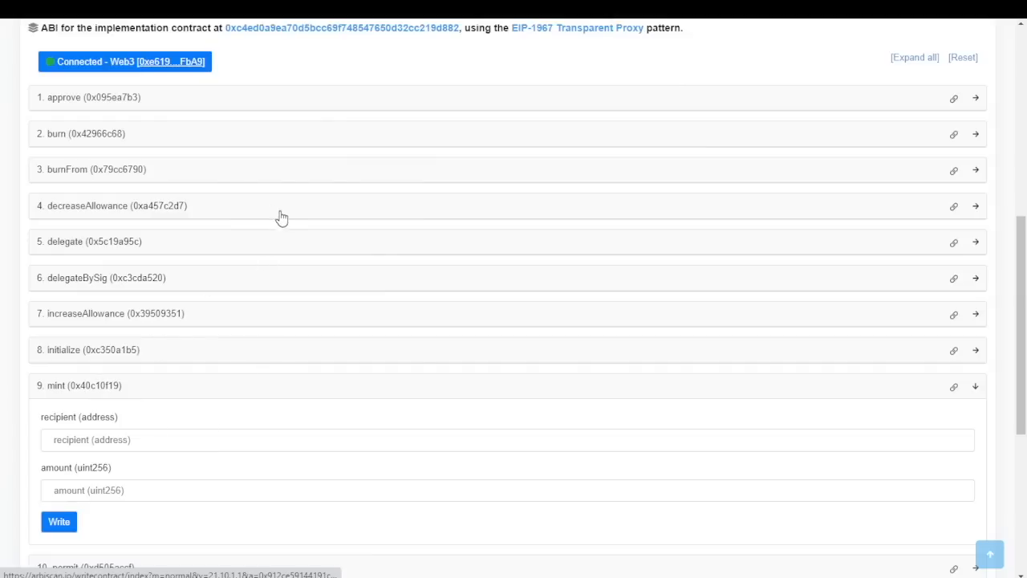
{"action": "scroll", "coordinate": [212, 435], "scroll_direction": "down", "scroll_amount": 1}
{"action": "scroll", "coordinate": [217, 249], "scroll_direction": "down", "scroll_amount": 2}
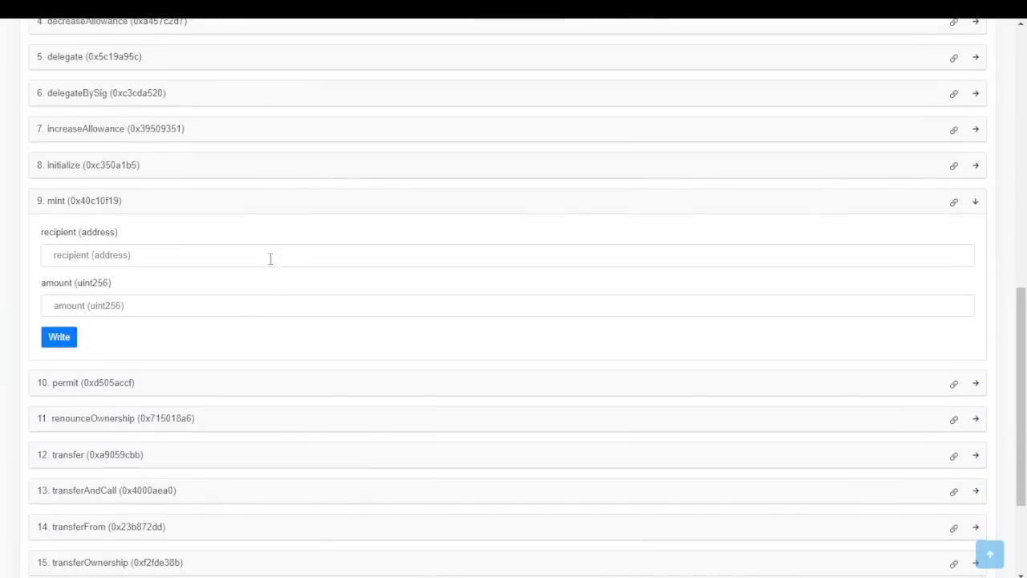
{"action": "scroll", "coordinate": [270, 259], "scroll_direction": "up", "scroll_amount": 1}
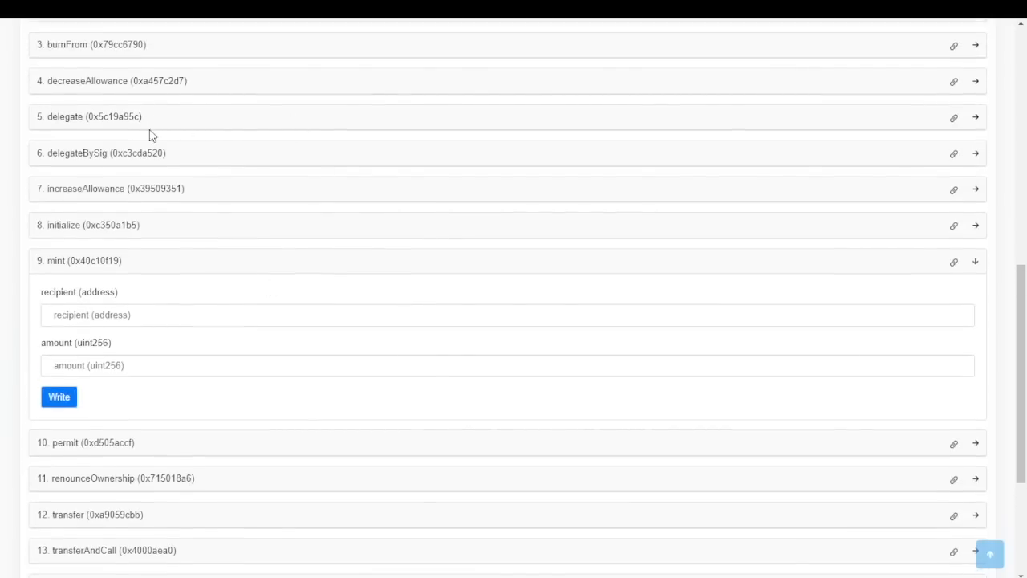
{"action": "scroll", "coordinate": [215, 353], "scroll_direction": "down", "scroll_amount": 1}
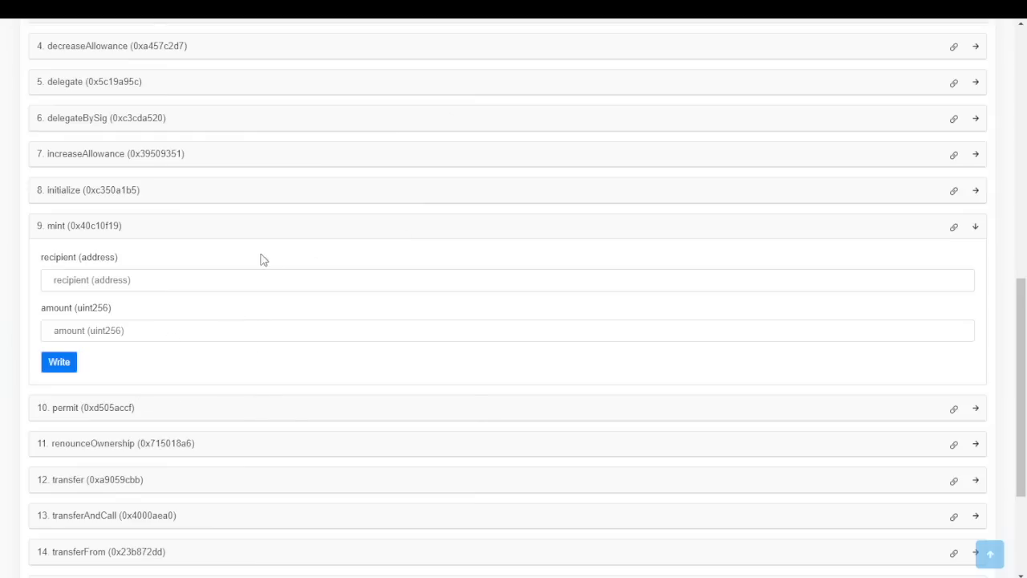
{"action": "scroll", "coordinate": [340, 238], "scroll_direction": "up", "scroll_amount": 5}
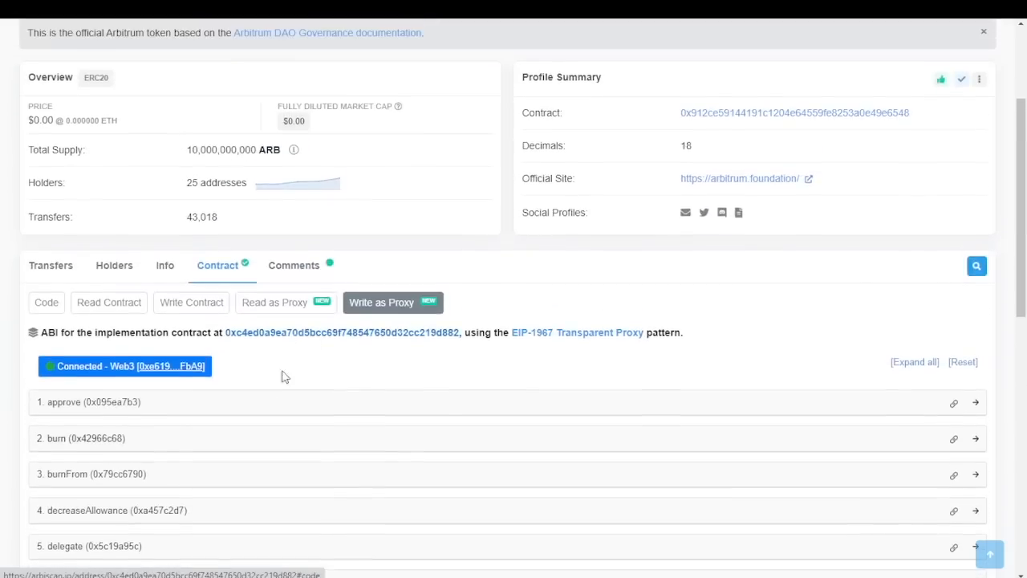
{"action": "scroll", "coordinate": [280, 236], "scroll_direction": "down", "scroll_amount": 1}
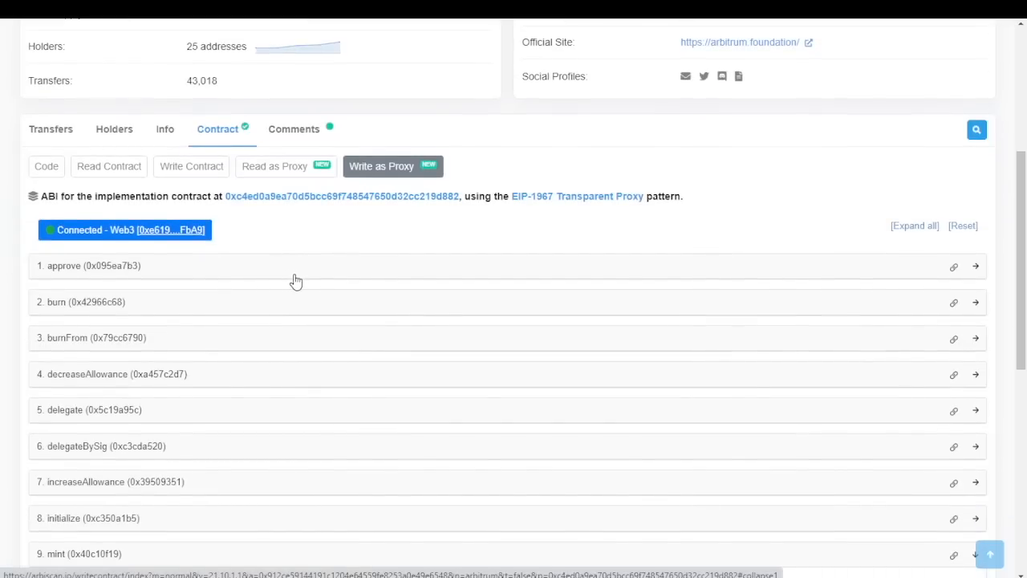
{"action": "scroll", "coordinate": [307, 338], "scroll_direction": "down", "scroll_amount": 3}
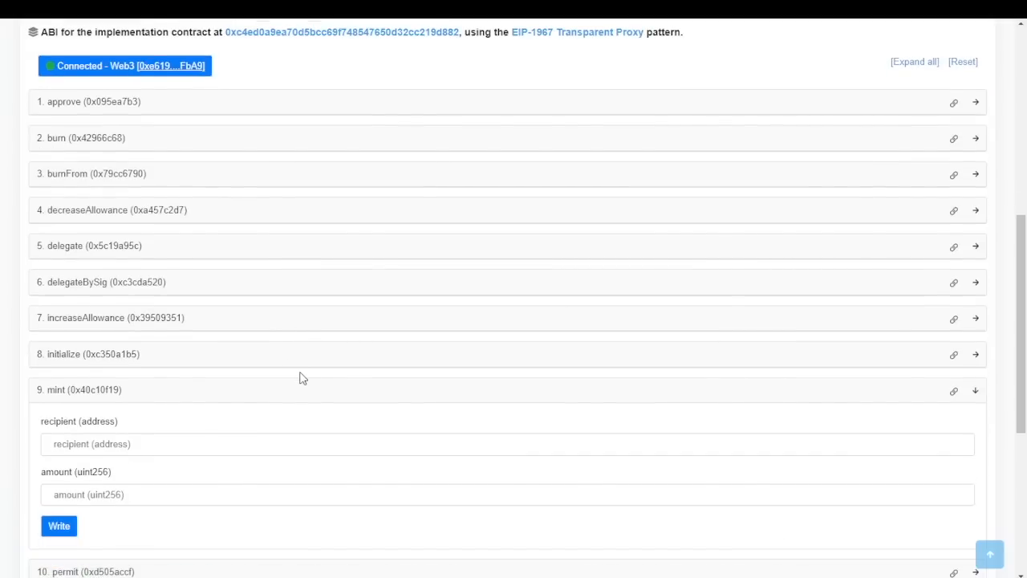
{"action": "left_click", "coordinate": [117, 448]}
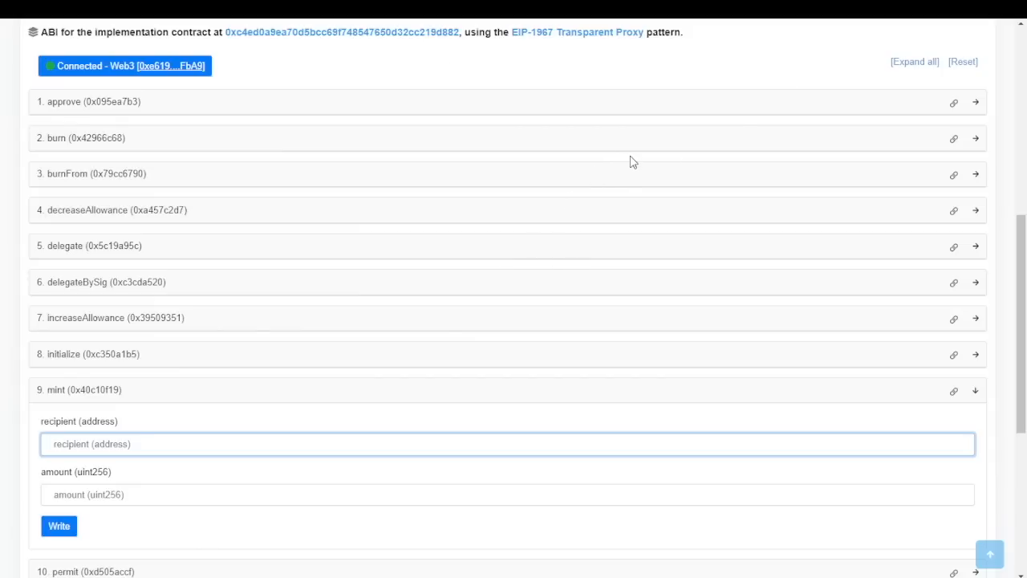
{"action": "left_click", "coordinate": [771, 101]}
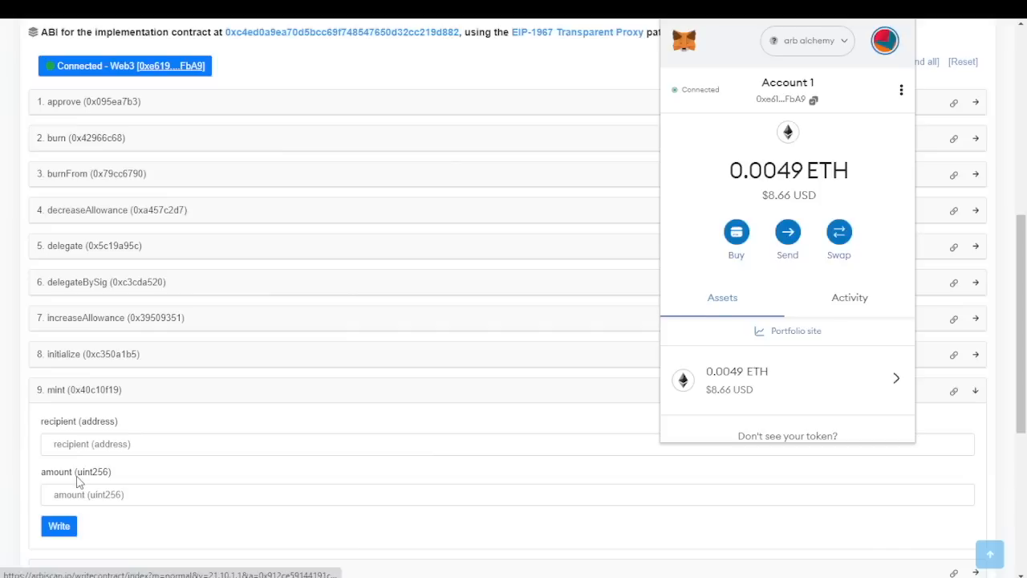
{"action": "left_click", "coordinate": [152, 443]}
{"action": "key", "text": "alt"}
{"action": "key", "text": "ctrl"}
{"action": "type", "text": "0xe61925A638bB9e037805325dA391b645a7faFbA9"}
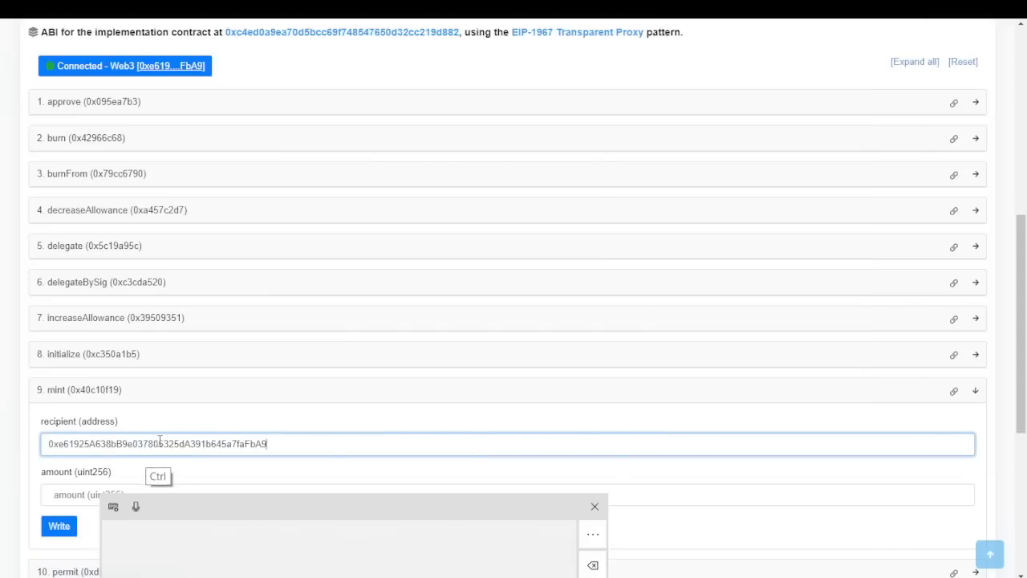
{"action": "left_click", "coordinate": [189, 495]}
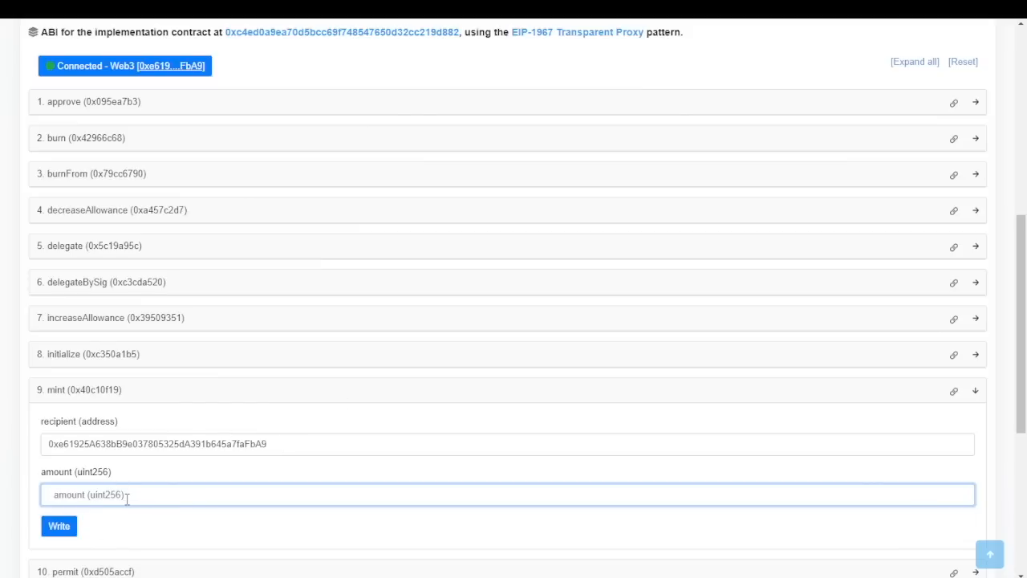
{"action": "type", "text": "1000000000000000000000"}
Send the mint call to MetaMask past the gas warning, then reject it for insufficient ETH
{"action": "left_click", "coordinate": [65, 527]}
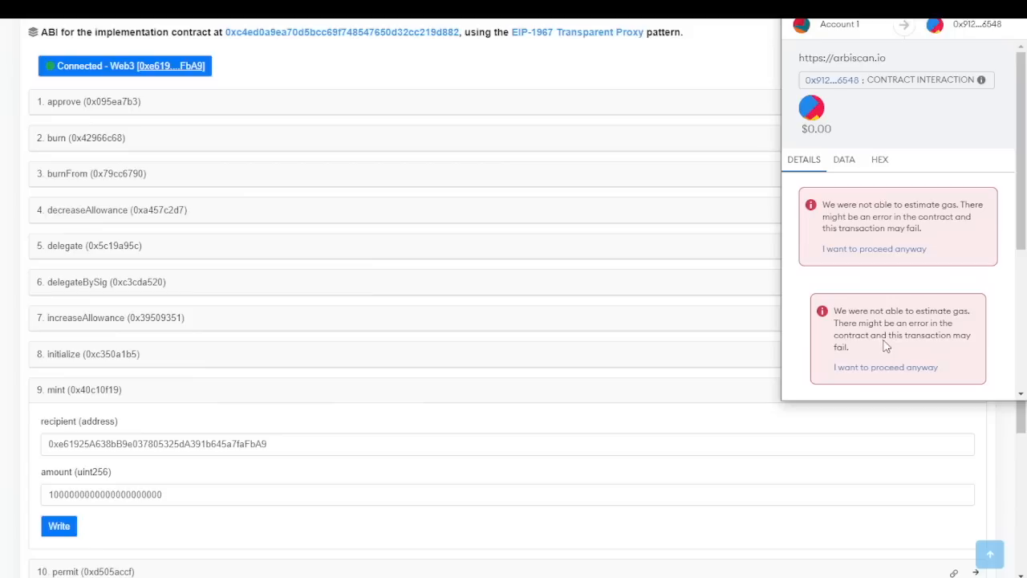
{"action": "left_click", "coordinate": [891, 249]}
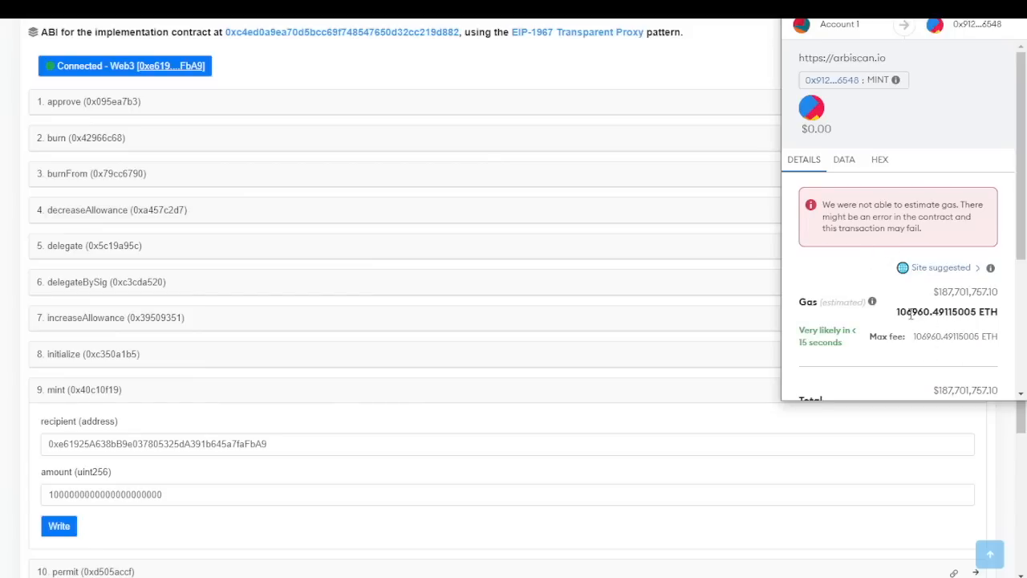
{"action": "scroll", "coordinate": [923, 295], "scroll_direction": "down", "scroll_amount": 2}
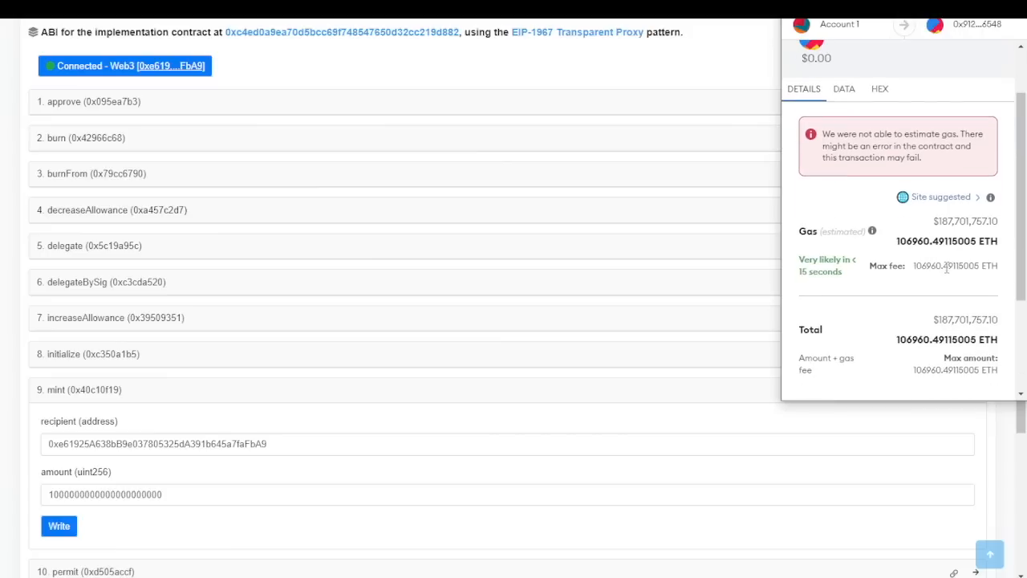
{"action": "scroll", "coordinate": [924, 272], "scroll_direction": "down", "scroll_amount": 4}
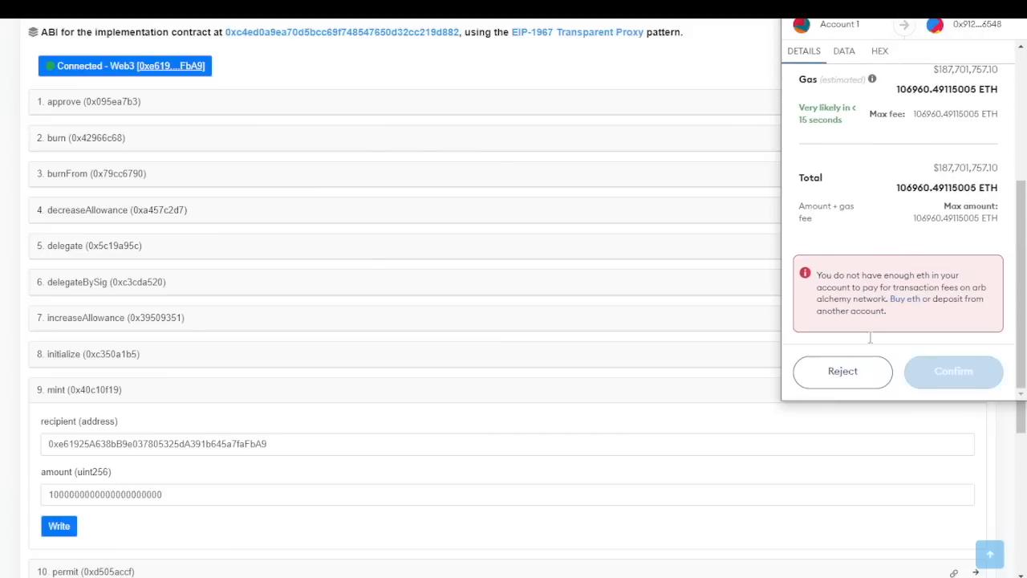
{"action": "left_click", "coordinate": [853, 377]}
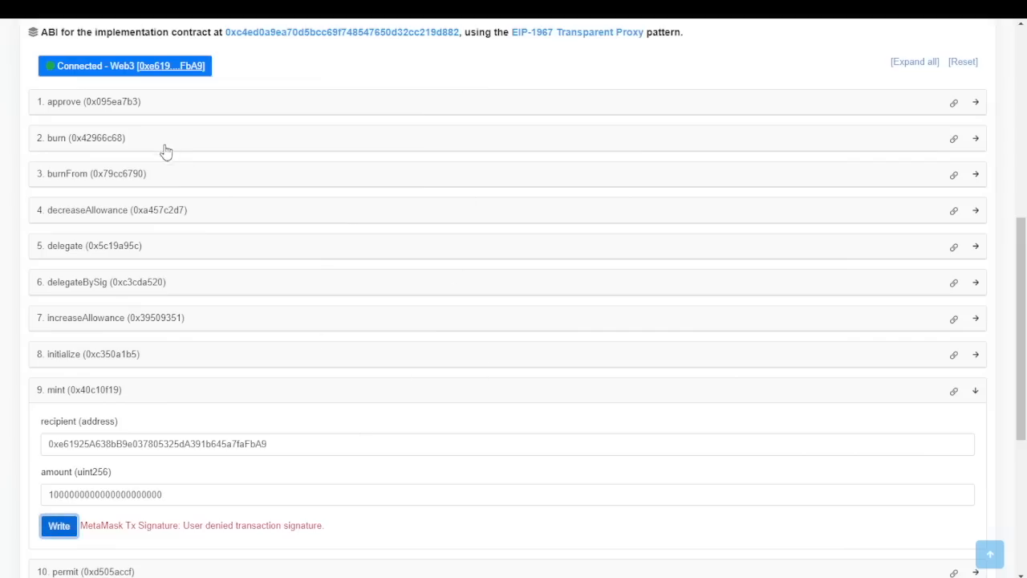
{"action": "scroll", "coordinate": [298, 73], "scroll_direction": "up", "scroll_amount": 2}
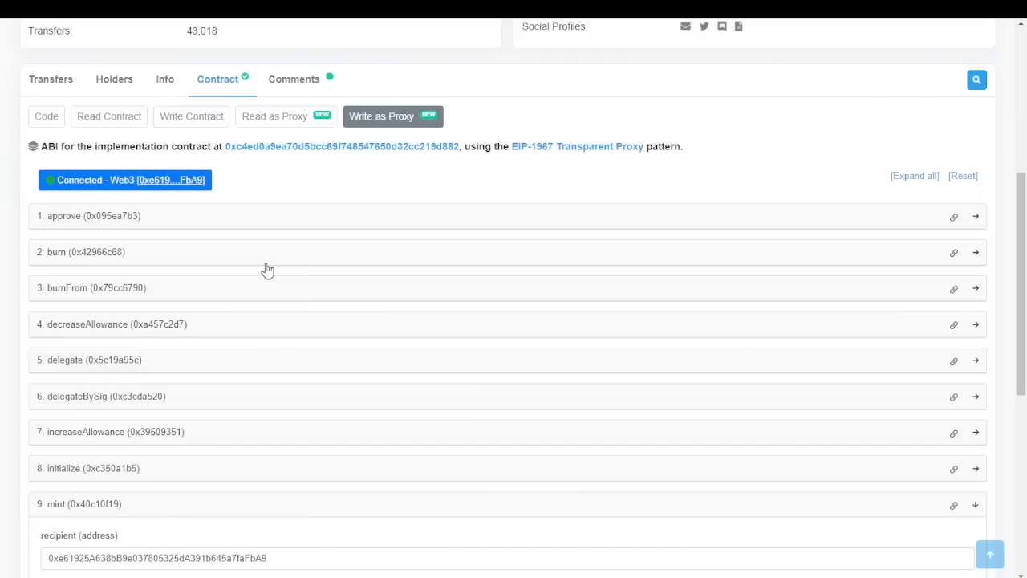
{"action": "left_click", "coordinate": [163, 218]}
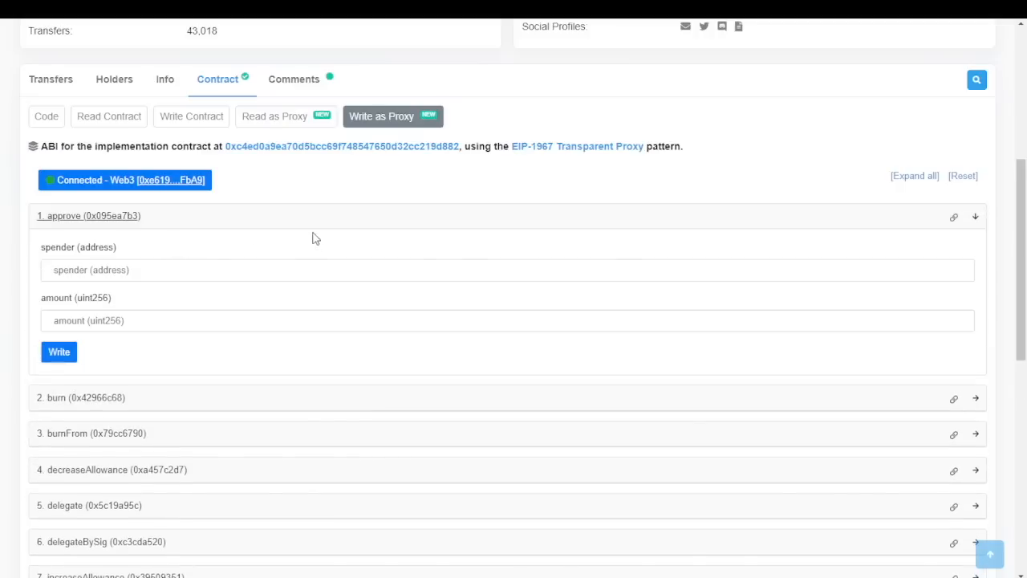
{"action": "left_click", "coordinate": [181, 277]}
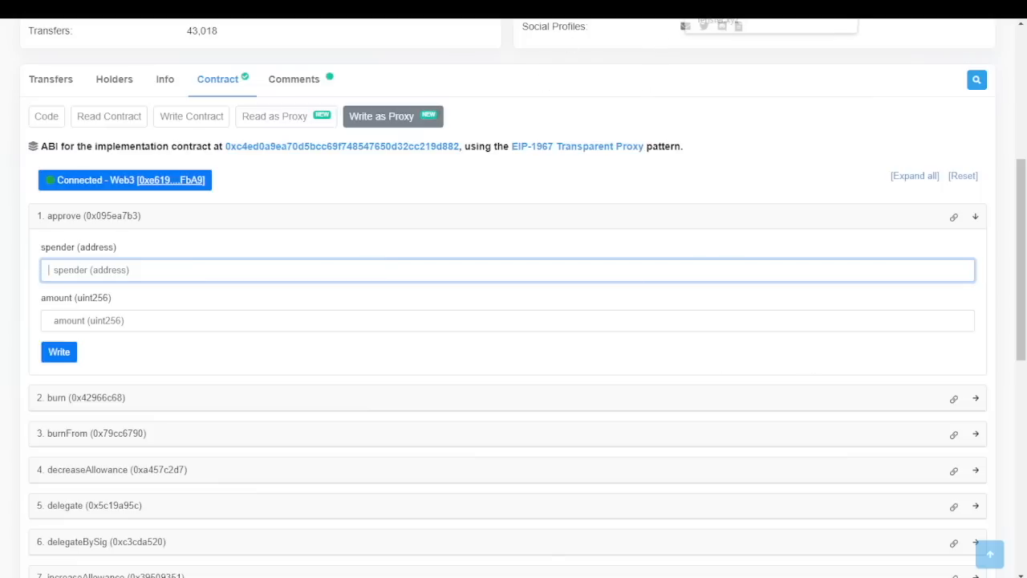
{"action": "type", "text": "0x4c60051384bd2d3c01bfc845cf5f4b44bcbe9de5"}
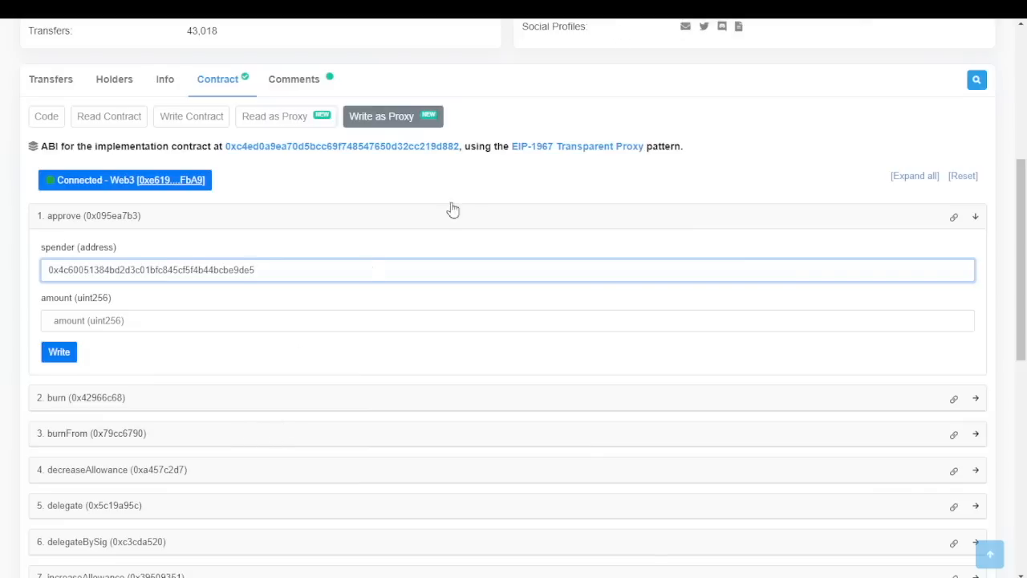
{"action": "left_click", "coordinate": [208, 322]}
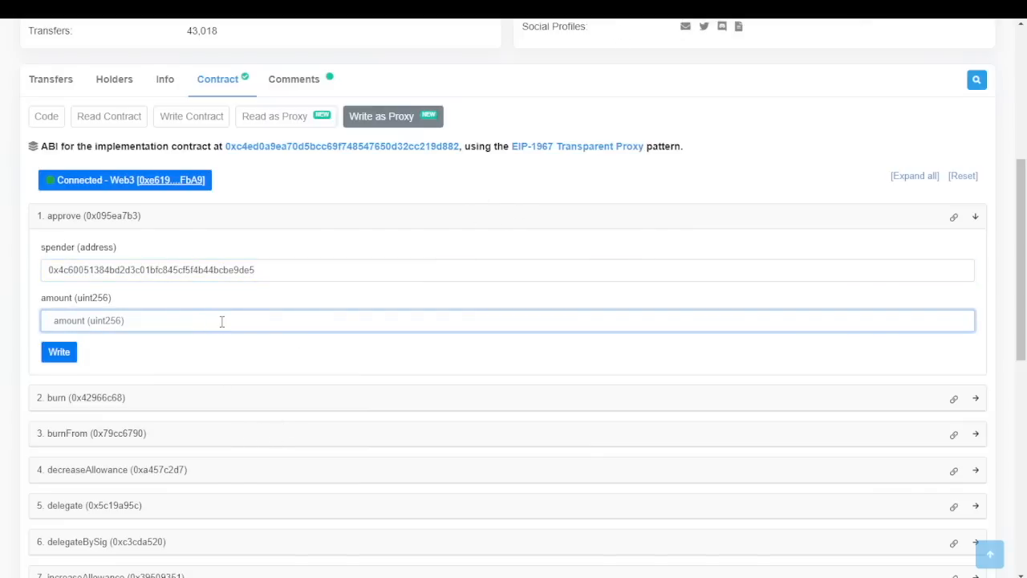
{"action": "type", "text": "1000000000000000000000"}
{"action": "key", "text": "Return"}
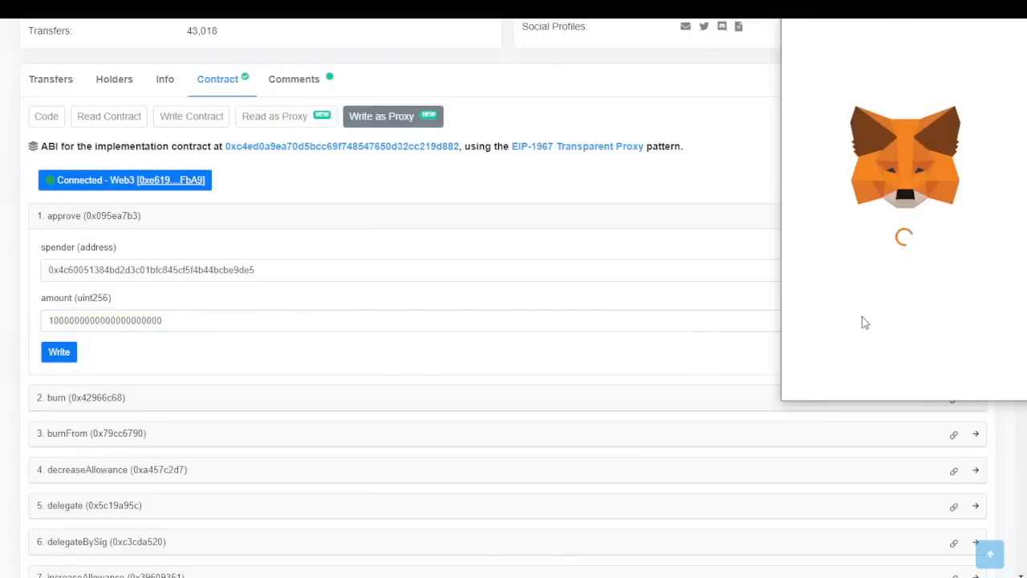
{"action": "scroll", "coordinate": [907, 240], "scroll_direction": "down", "scroll_amount": 1}
Enter a custom spending cap of 1000 ARB in MetaMask, review the details, and approve it
{"action": "left_click", "coordinate": [877, 254]}
{"action": "type", "text": "1000"}
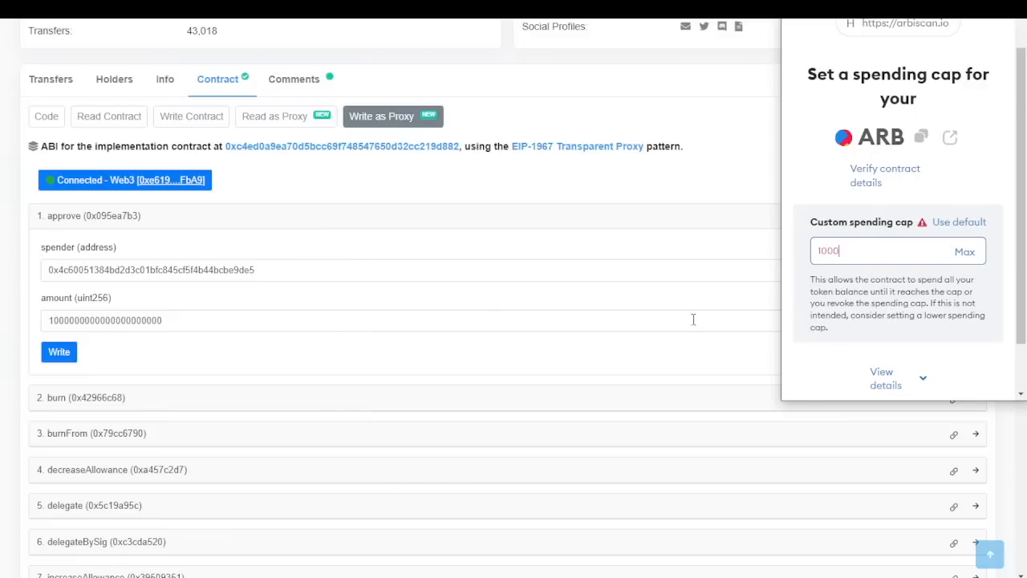
{"action": "scroll", "coordinate": [931, 329], "scroll_direction": "down", "scroll_amount": 1}
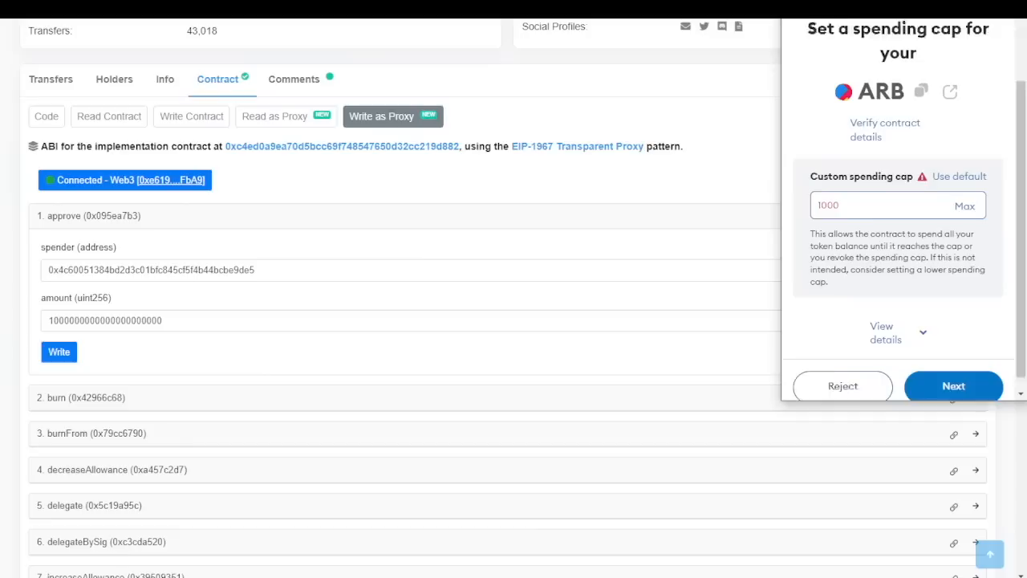
{"action": "left_click", "coordinate": [927, 325]}
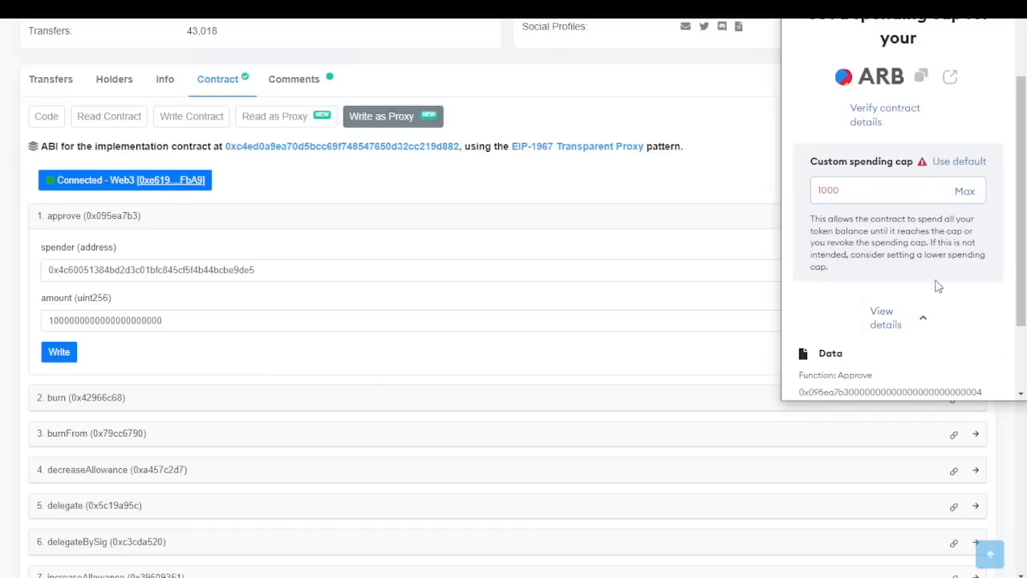
{"action": "scroll", "coordinate": [933, 305], "scroll_direction": "down", "scroll_amount": 2}
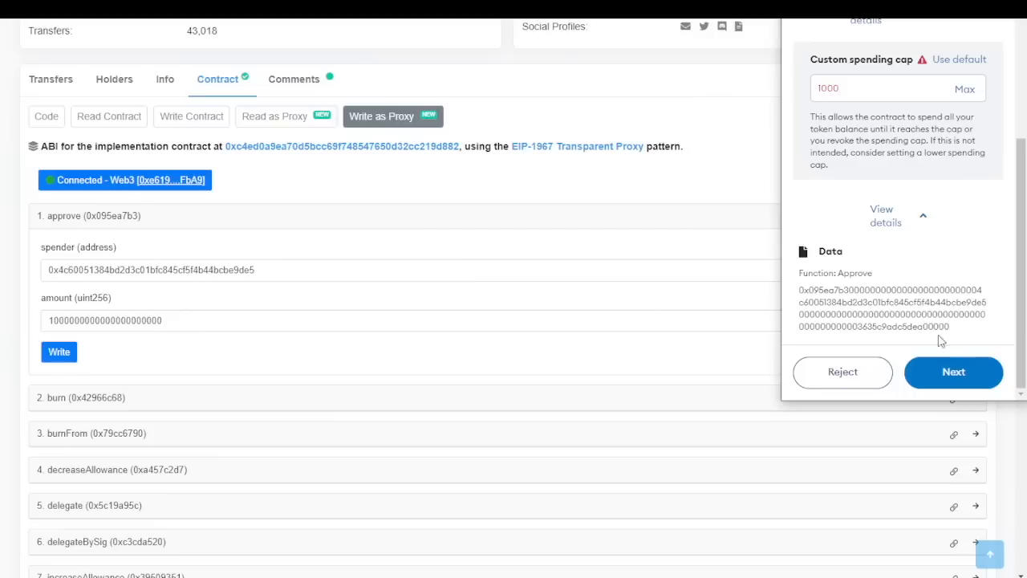
{"action": "left_click", "coordinate": [949, 365]}
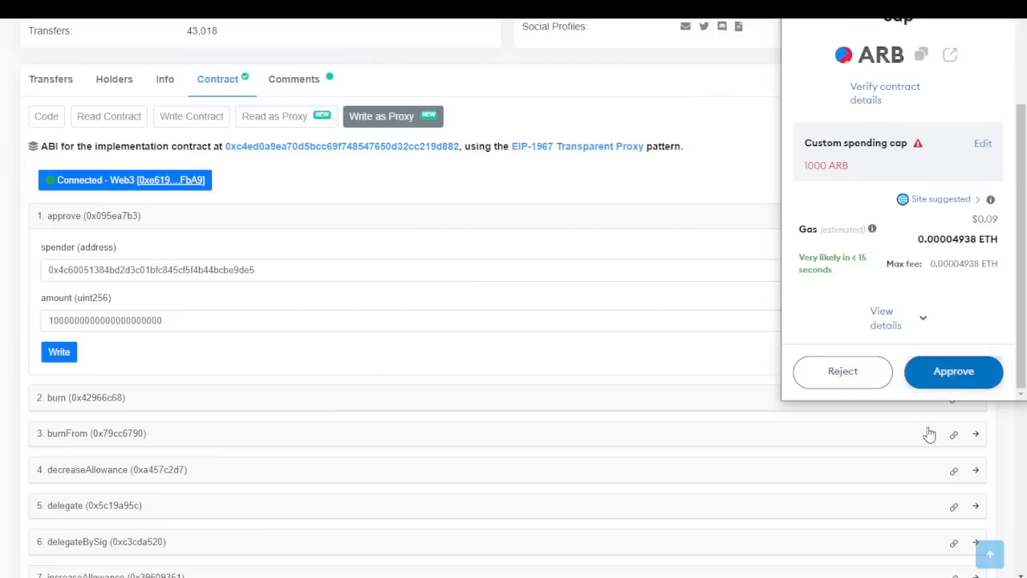
{"action": "left_click", "coordinate": [961, 369]}
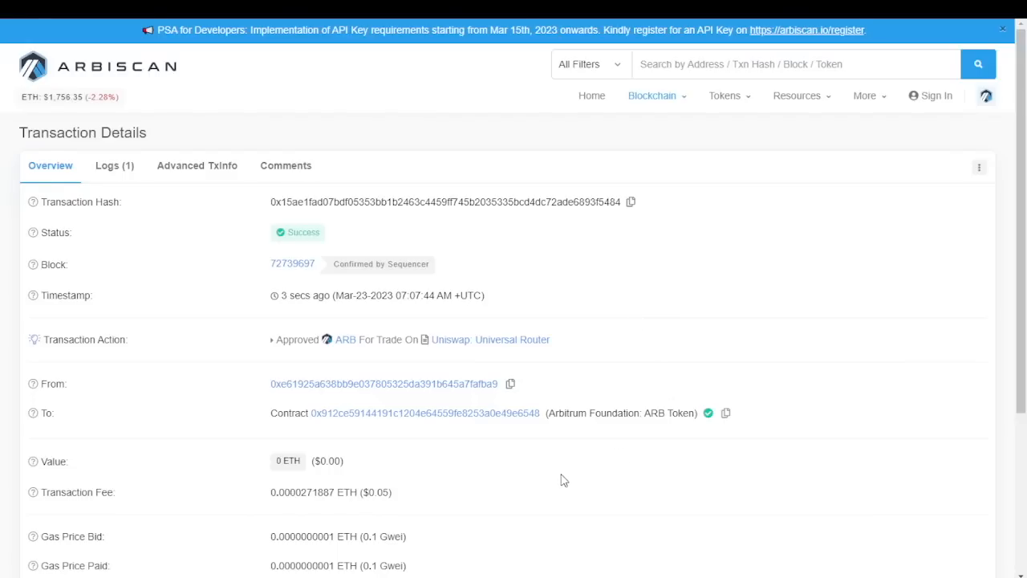
Return to the ARB contract's Write as Proxy page and bring up MetaMask's custom token import form
{"action": "scroll", "coordinate": [601, 362], "scroll_direction": "down", "scroll_amount": 1}
{"action": "scroll", "coordinate": [614, 298], "scroll_direction": "down", "scroll_amount": 1}
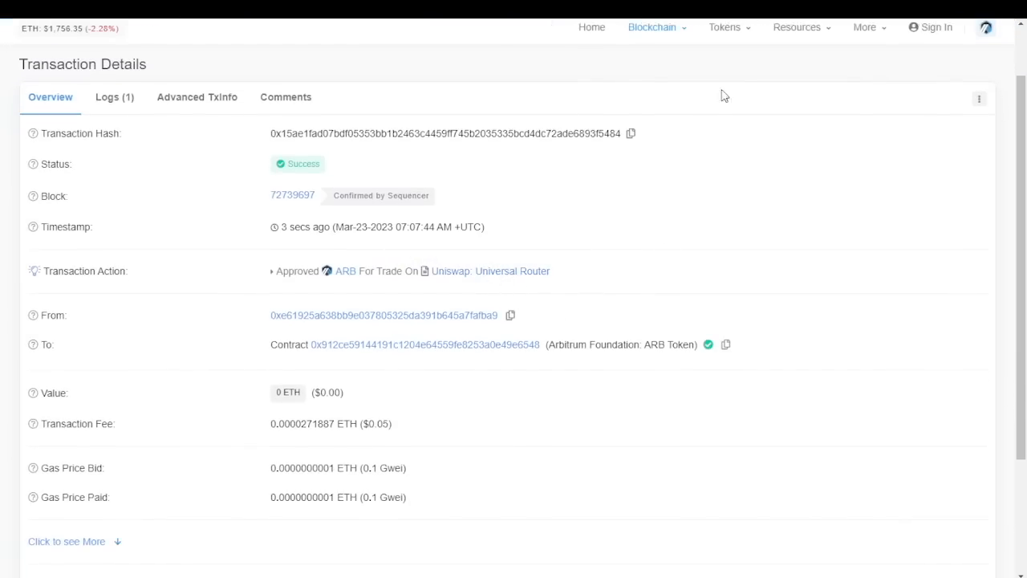
{"action": "left_click", "coordinate": [385, 8]}
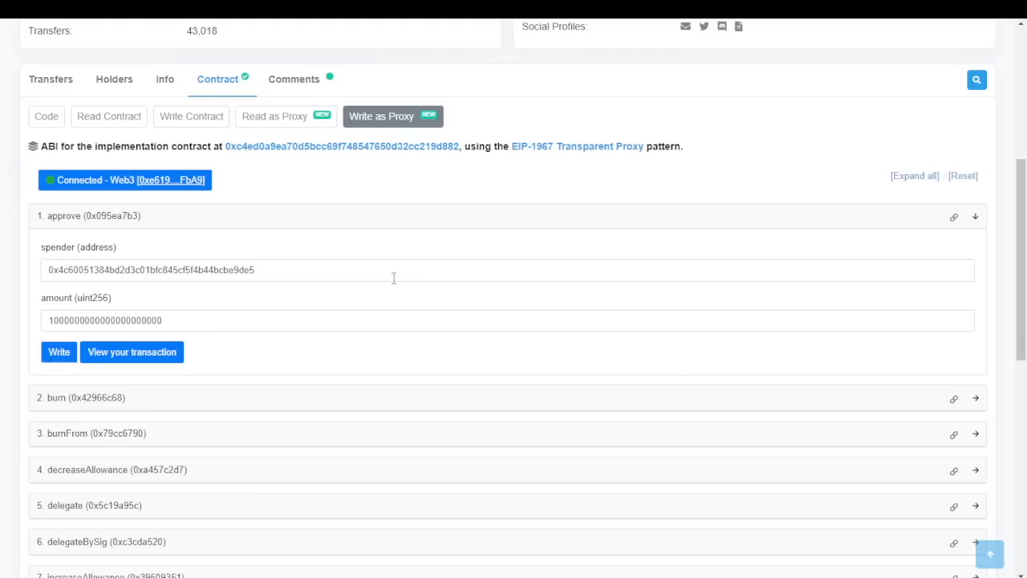
{"action": "scroll", "coordinate": [811, 313], "scroll_direction": "up", "scroll_amount": 5}
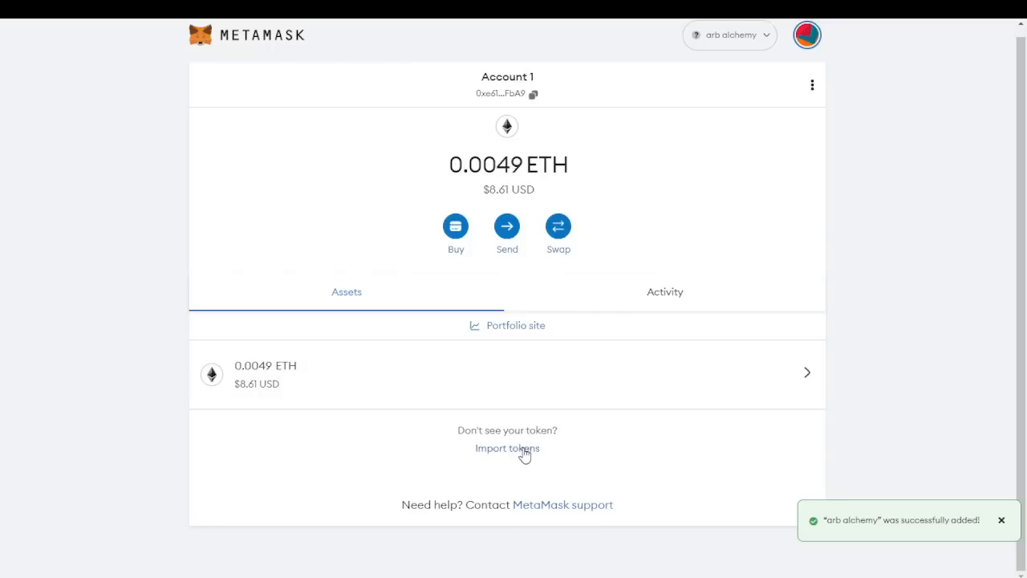
{"action": "left_click", "coordinate": [521, 450]}
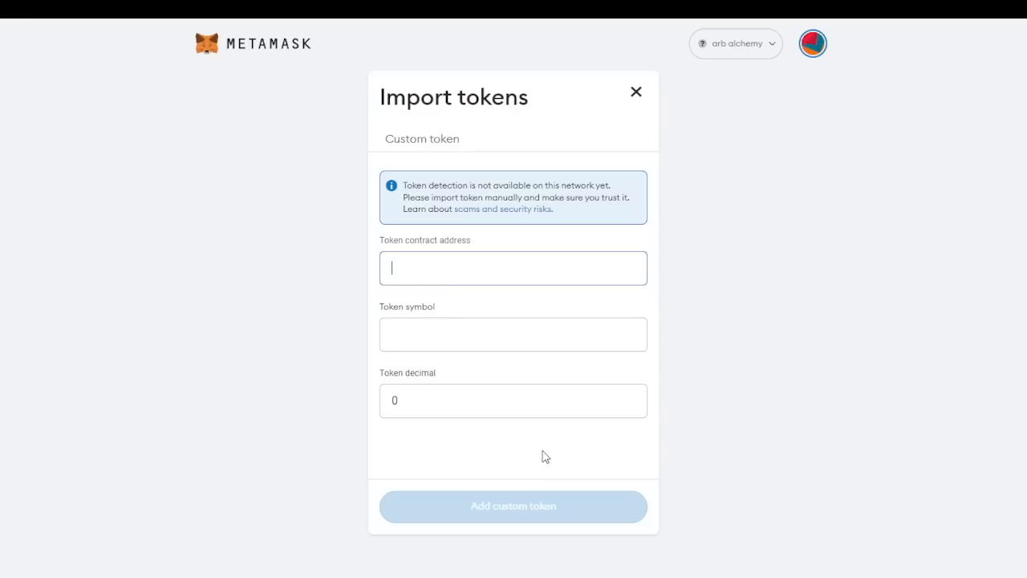
Import ARB as a custom token from its pasted contract address, then glance at the approval details
{"action": "key", "text": "ctrl+v"}
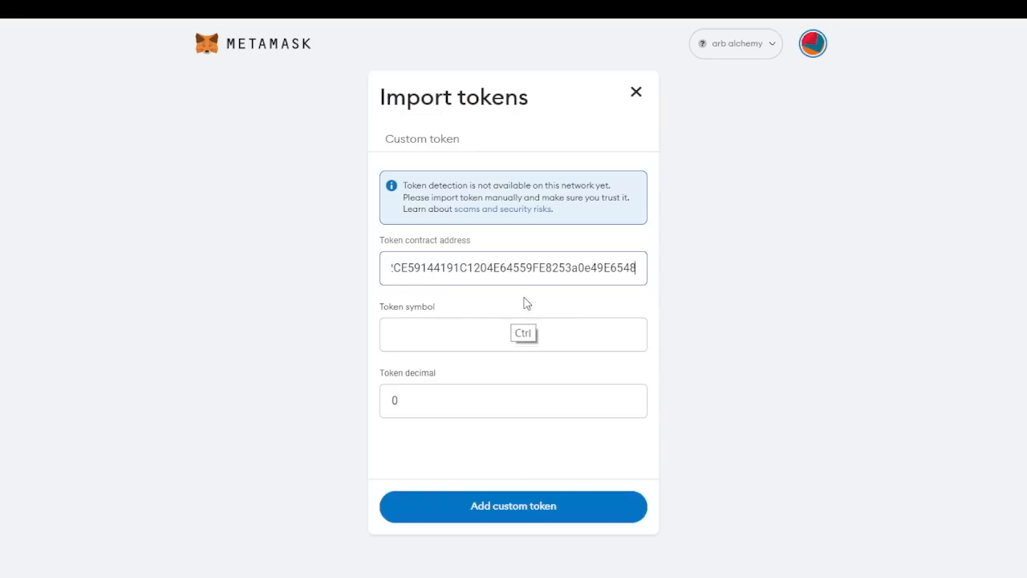
{"action": "left_click", "coordinate": [458, 335]}
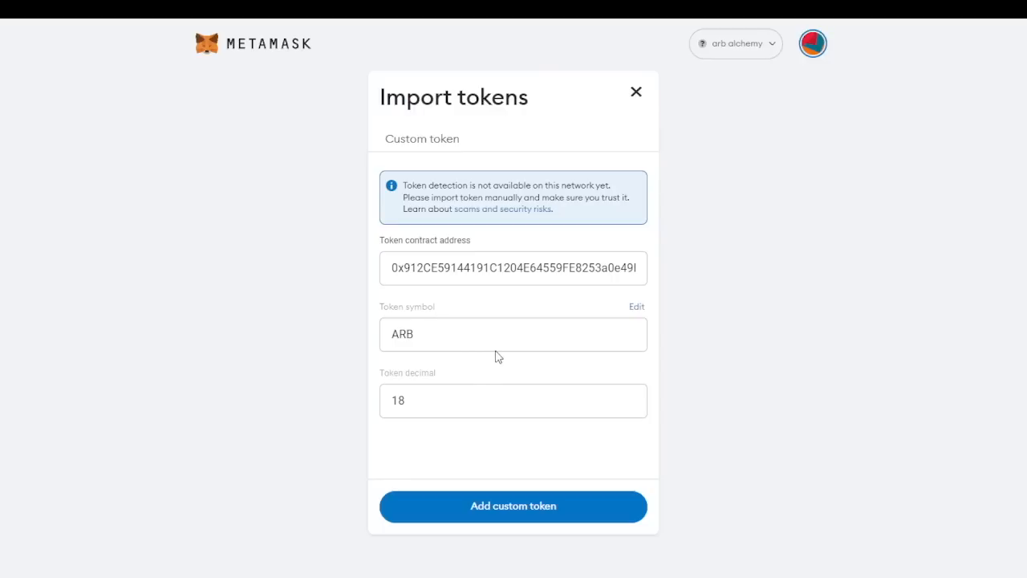
{"action": "left_click", "coordinate": [495, 515]}
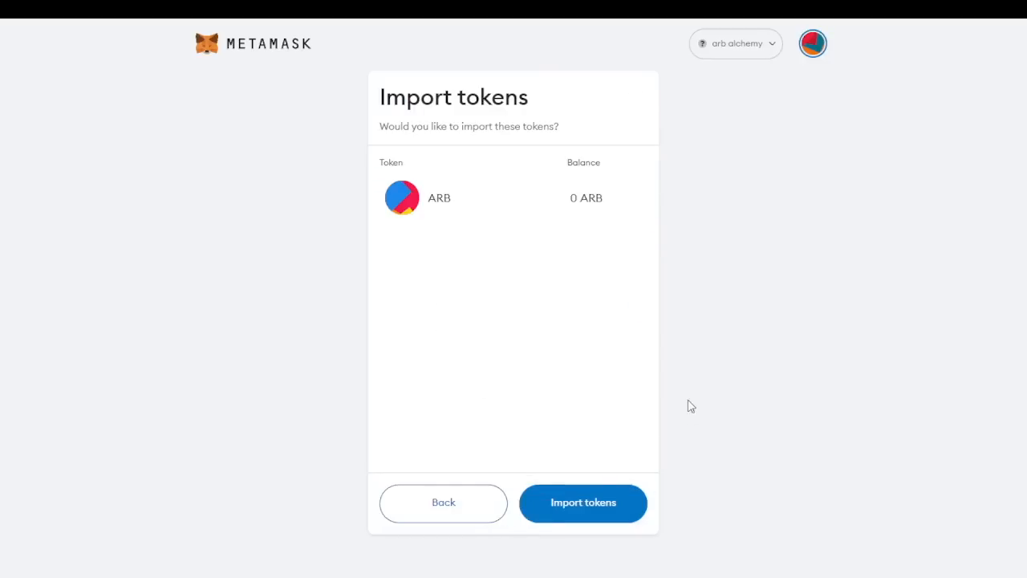
{"action": "left_click", "coordinate": [594, 504]}
{"action": "left_click", "coordinate": [759, 323]}
{"action": "left_click", "coordinate": [818, 294]}
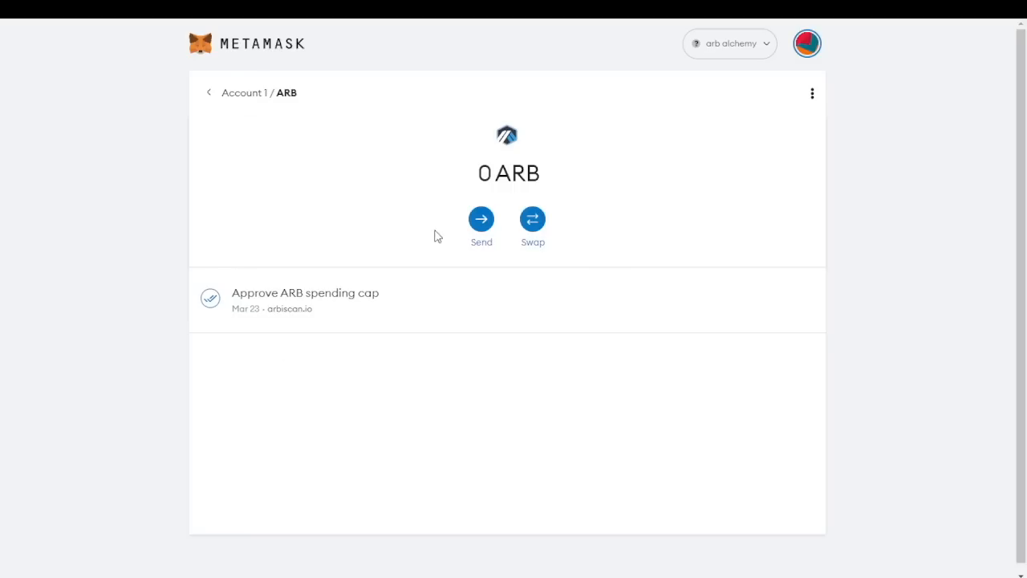
Draft a Max (0 ARB) transfer to the pasted ARB contract address, then reject it
{"action": "left_click", "coordinate": [481, 221]}
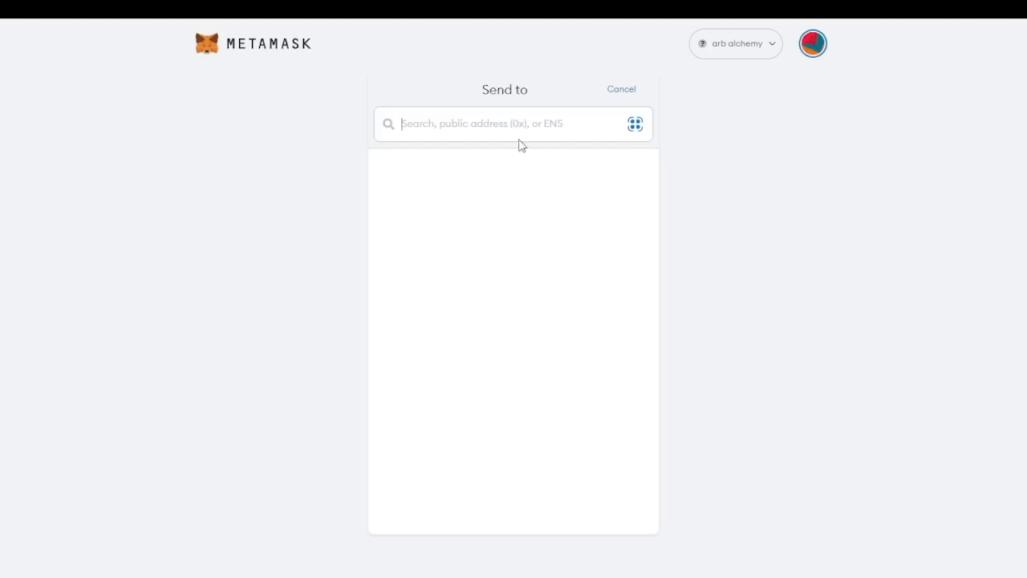
{"action": "left_click", "coordinate": [615, 91]}
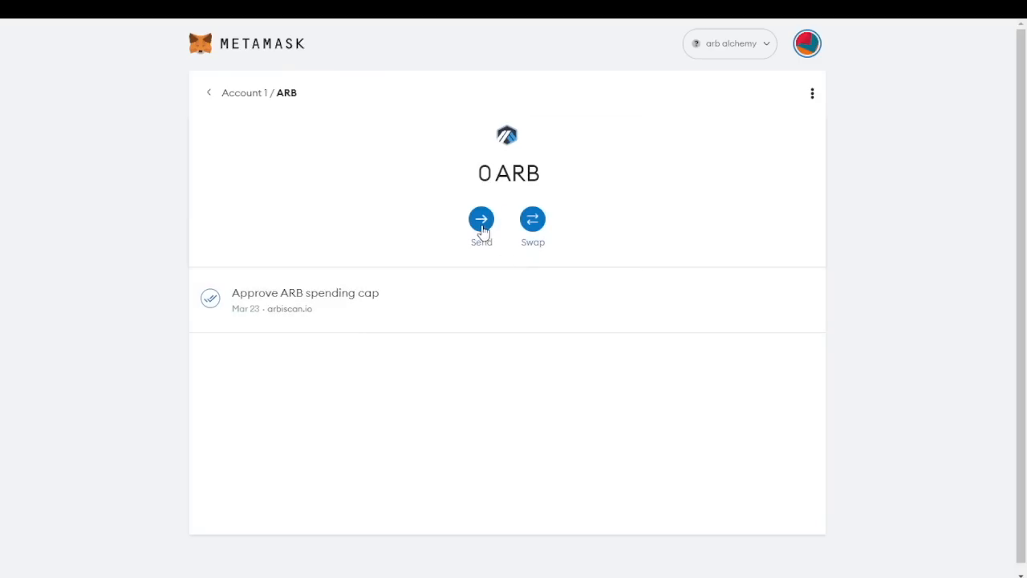
{"action": "left_click", "coordinate": [482, 221]}
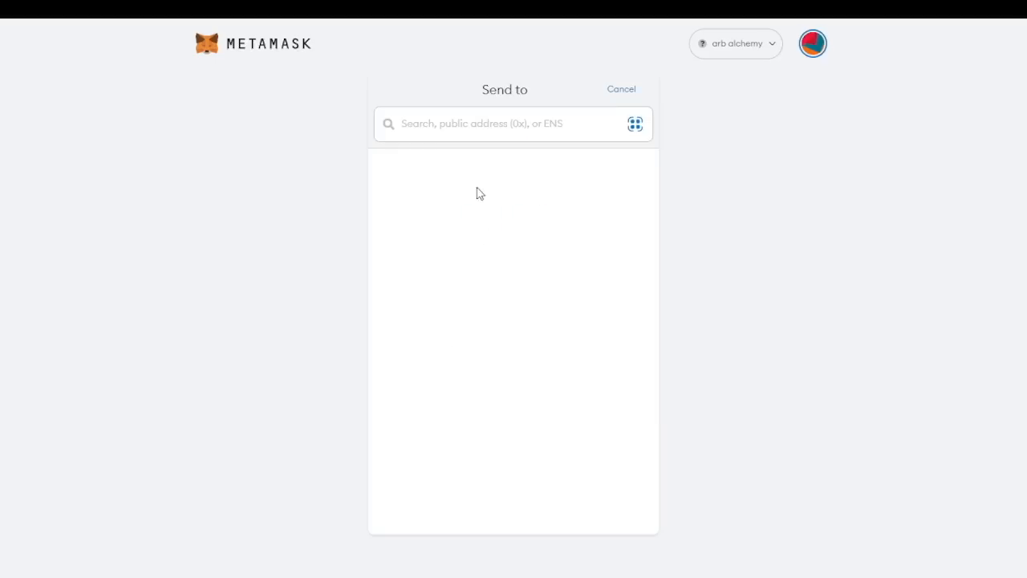
{"action": "type", "text": "0x912CE59144191C1204E64559FE8253a0e49E6548"}
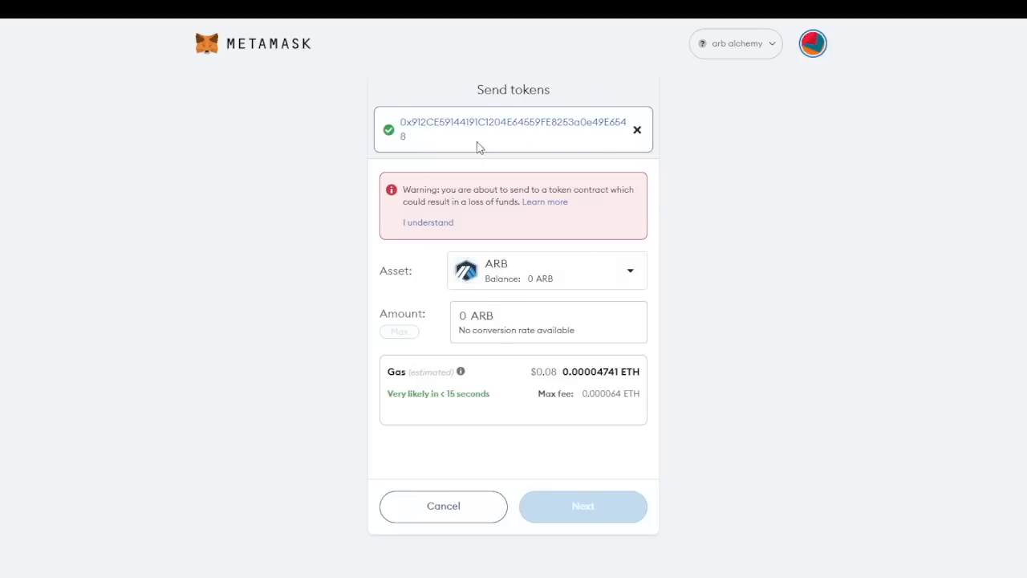
{"action": "left_click", "coordinate": [427, 222]}
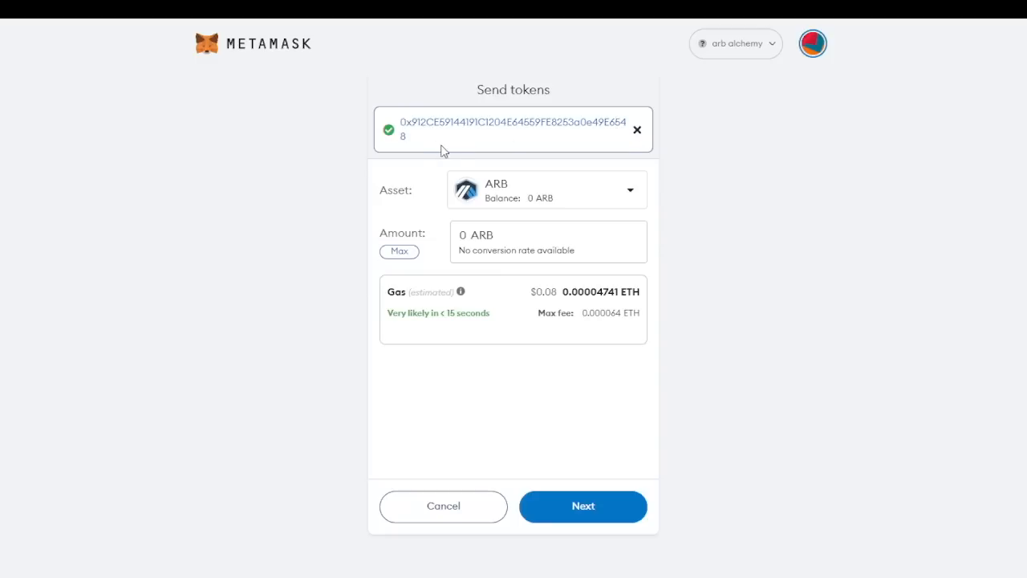
{"action": "left_click", "coordinate": [401, 253]}
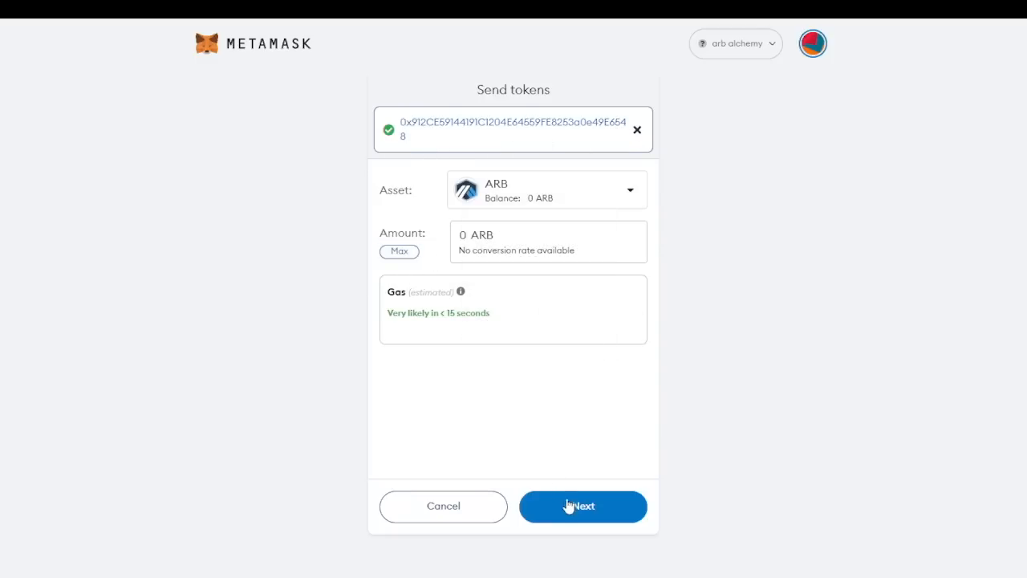
{"action": "left_click", "coordinate": [566, 506]}
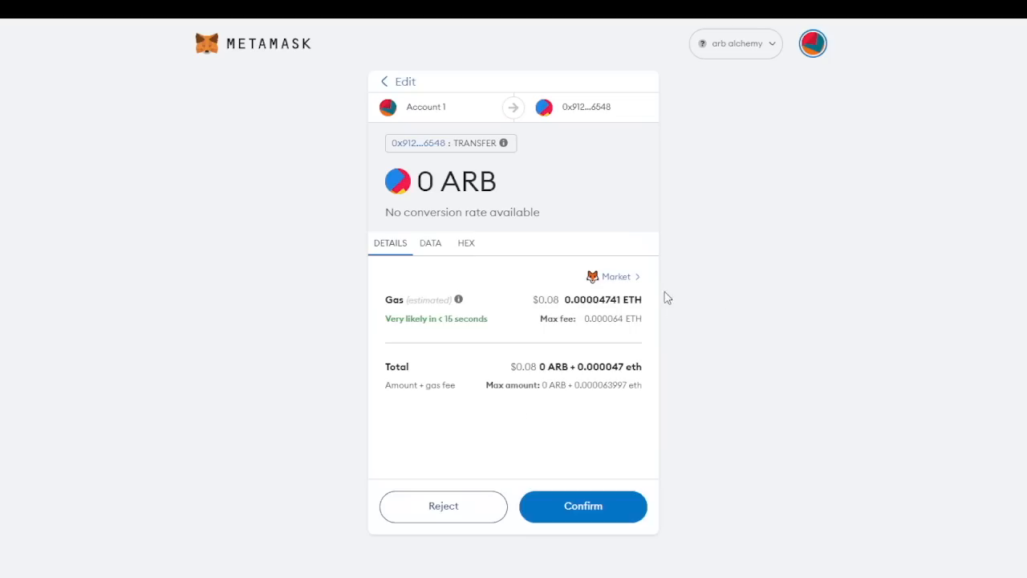
{"action": "left_click", "coordinate": [444, 507]}
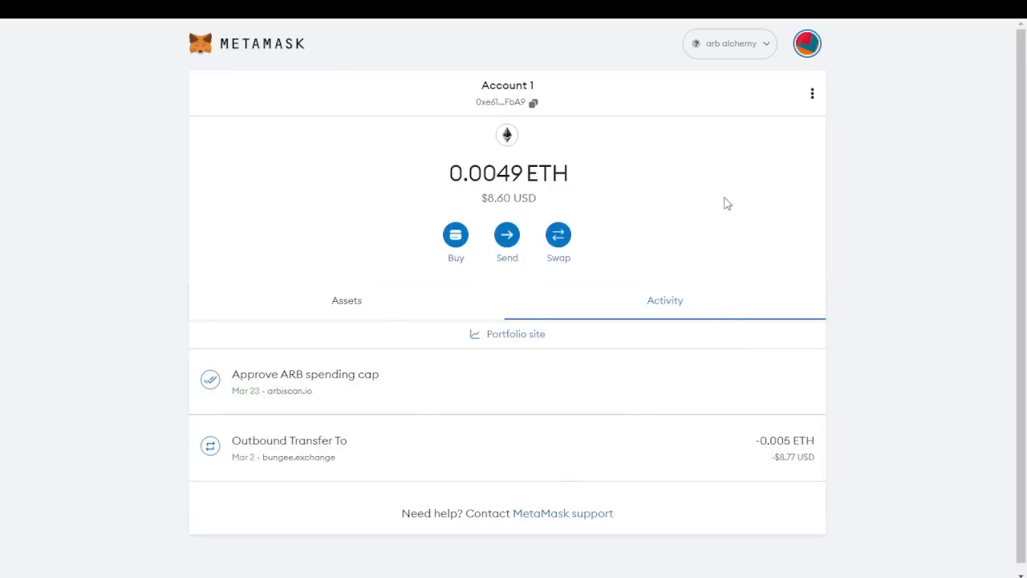
From the ARB token page, draft a Max 0 ARB send to the ARB contract and review gas options
{"action": "left_click", "coordinate": [507, 241]}
{"action": "left_click", "coordinate": [618, 90]}
{"action": "left_click", "coordinate": [369, 315]}
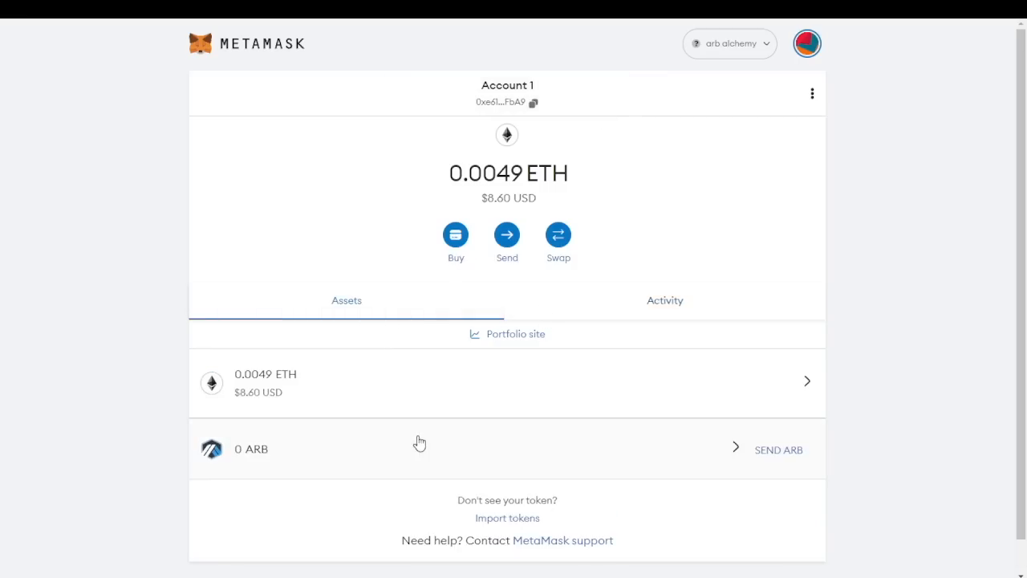
{"action": "left_click", "coordinate": [438, 459]}
{"action": "left_click", "coordinate": [483, 228]}
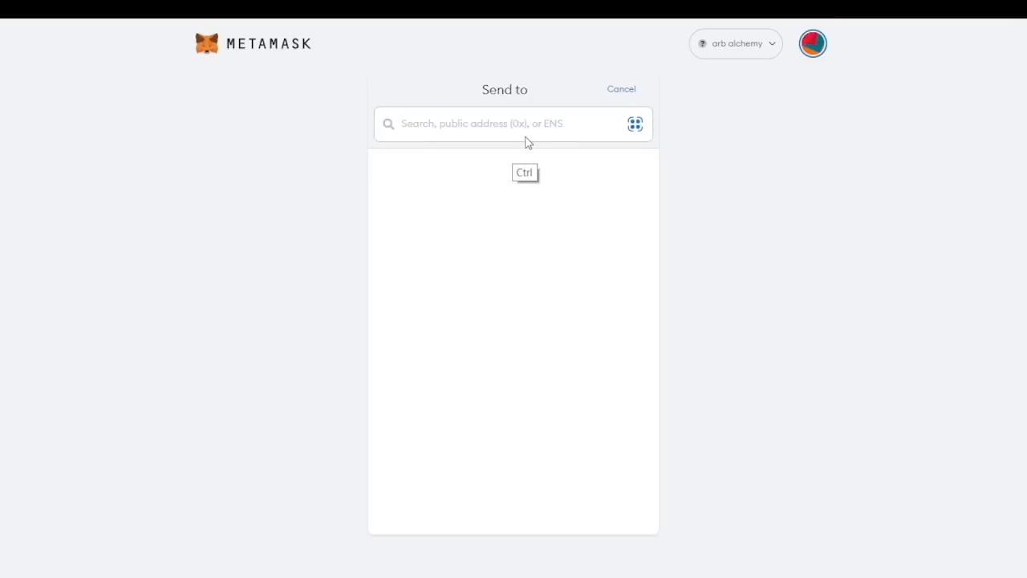
{"action": "type", "text": "0x912CE59144191C1204E64559FE8253a0e49E6548"}
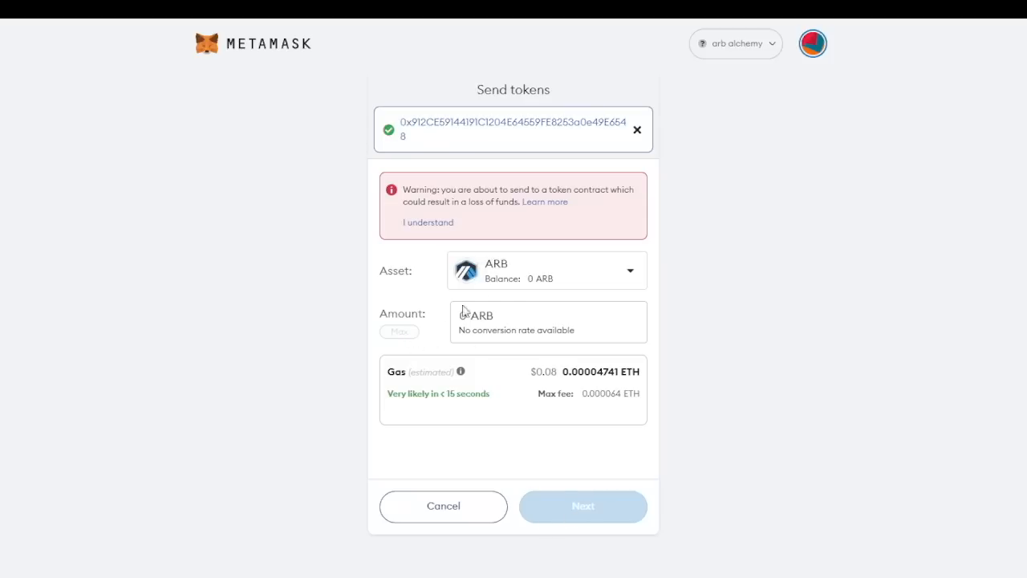
{"action": "left_click", "coordinate": [425, 222]}
{"action": "left_click", "coordinate": [405, 251]}
{"action": "left_click", "coordinate": [583, 505]}
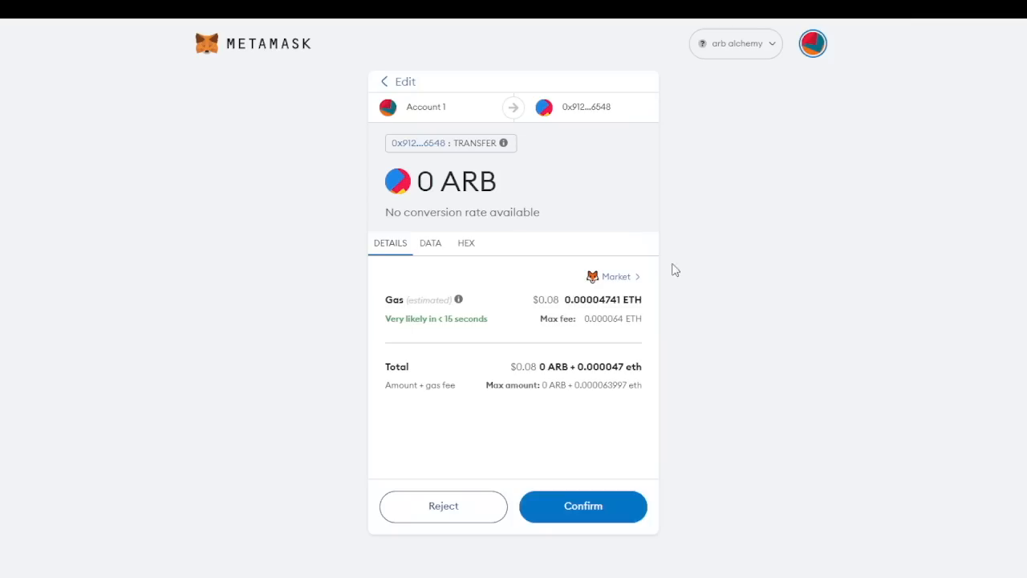
{"action": "left_click", "coordinate": [616, 278]}
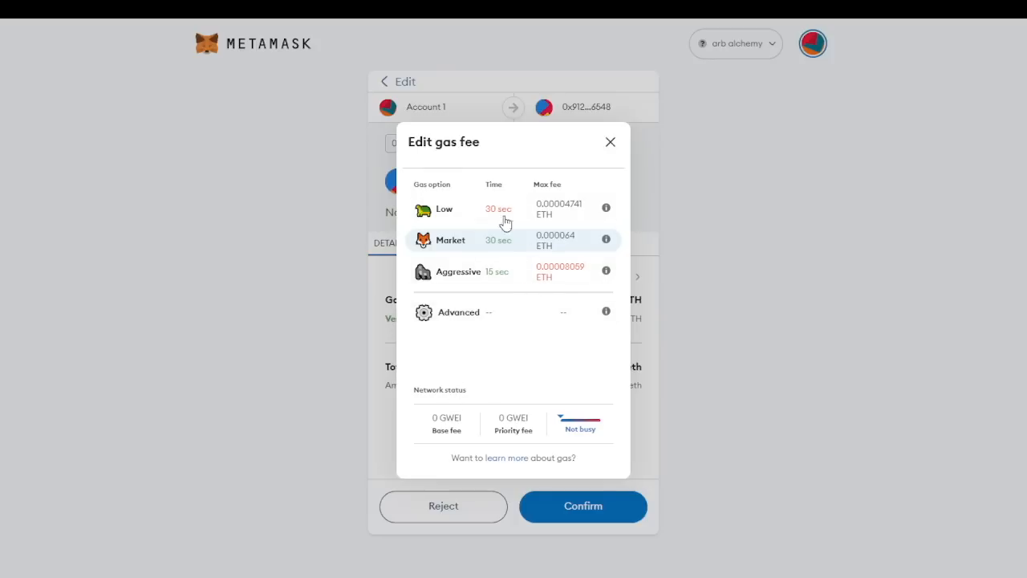
Set an advanced gas fee (max base 0.17 GWEI, priority 0) and confirm the 0 ARB send
{"action": "left_click", "coordinate": [490, 292]}
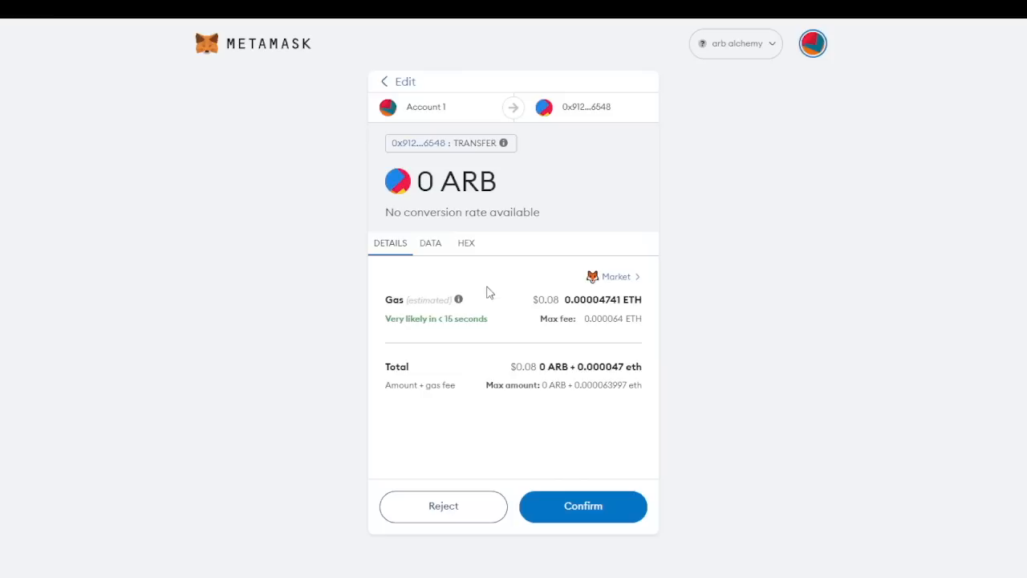
{"action": "left_click", "coordinate": [615, 278]}
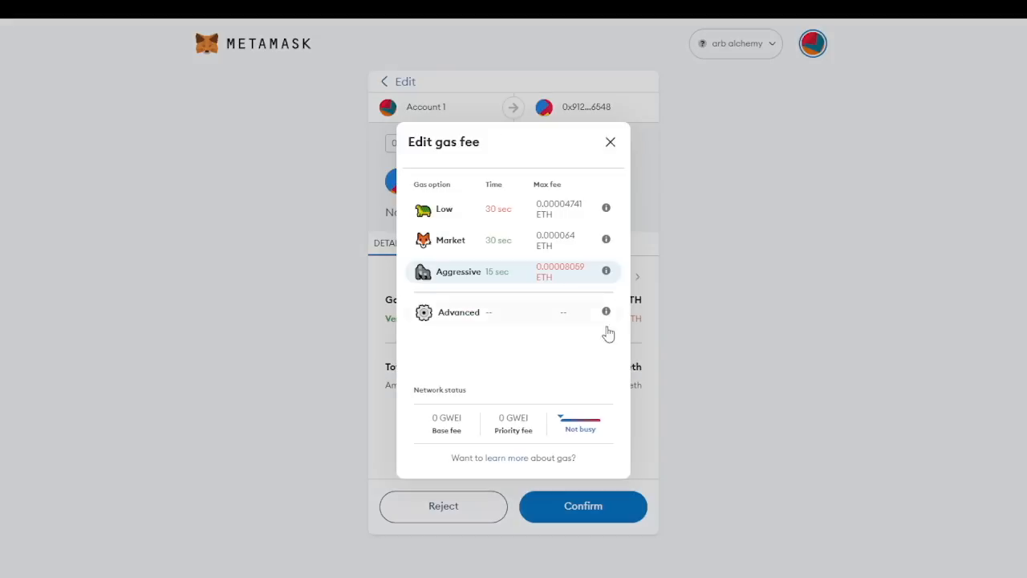
{"action": "left_click", "coordinate": [610, 142]}
{"action": "left_click", "coordinate": [608, 276]}
{"action": "left_click", "coordinate": [471, 318]}
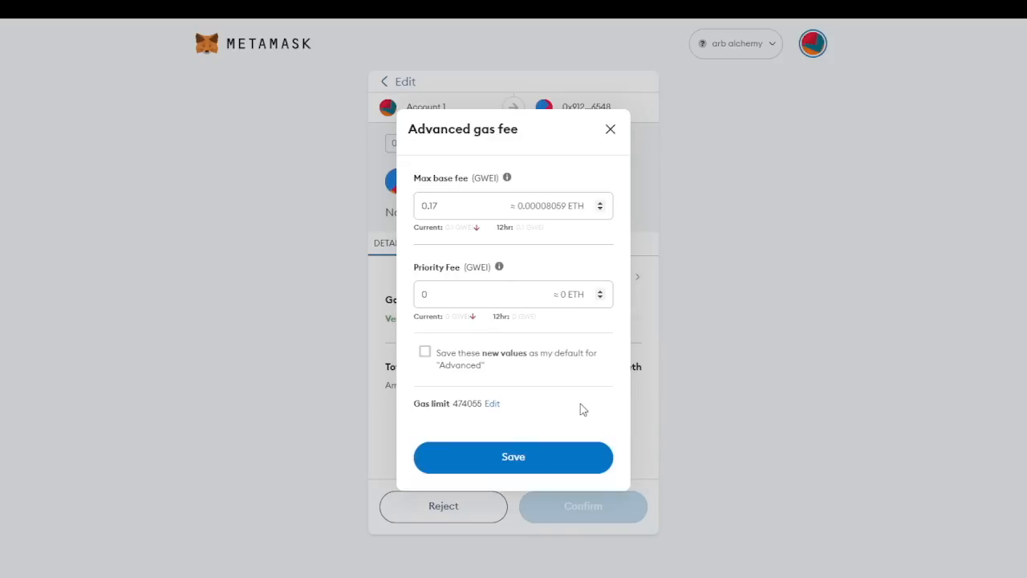
{"action": "left_click", "coordinate": [464, 296]}
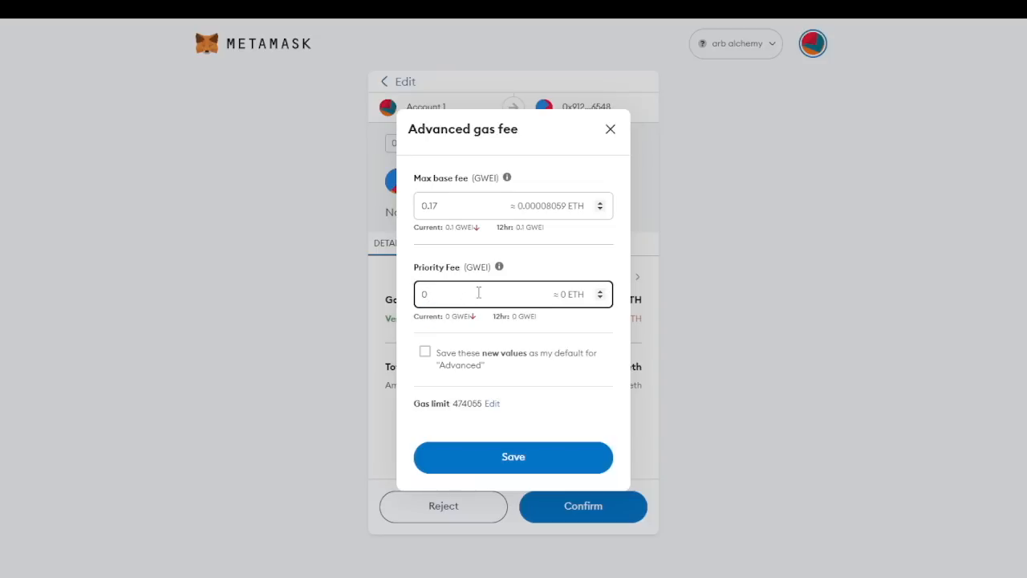
{"action": "left_click", "coordinate": [561, 452]}
{"action": "left_click", "coordinate": [590, 502]}
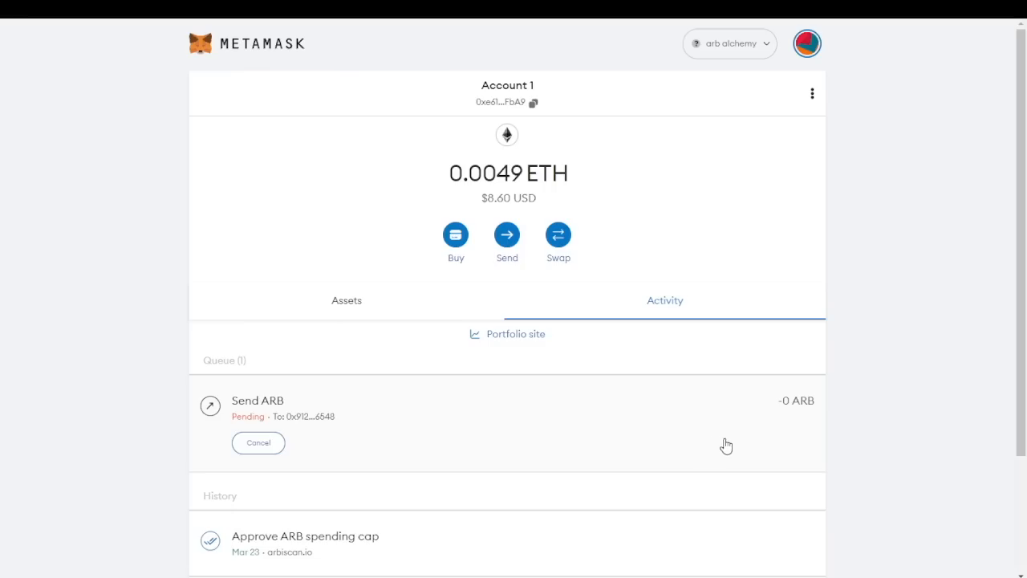
Dismiss the Cancel and Speed up options unused, then check balances of 0.0049 ETH and 0 ARB
{"action": "left_click", "coordinate": [261, 443]}
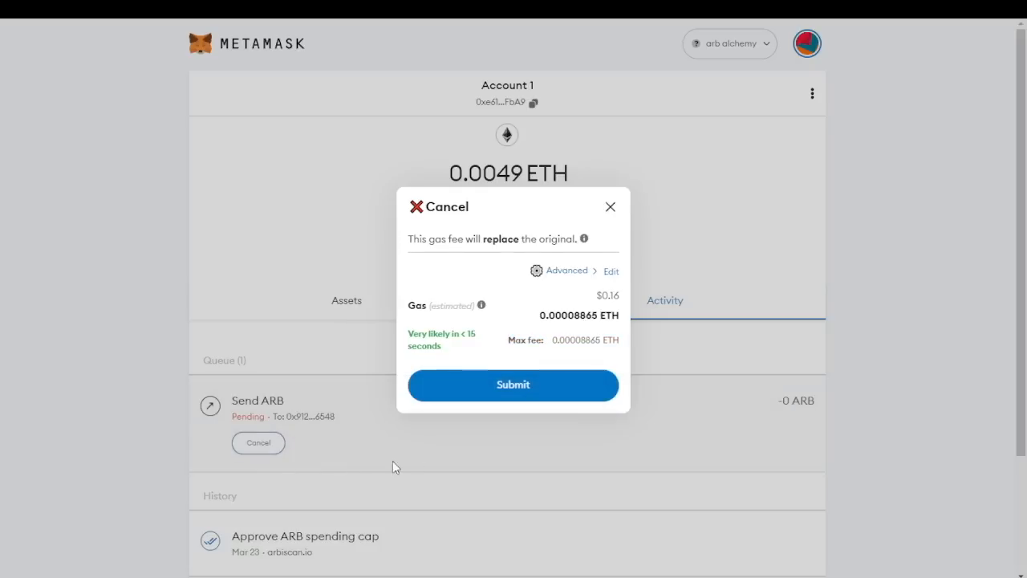
{"action": "left_click", "coordinate": [610, 208]}
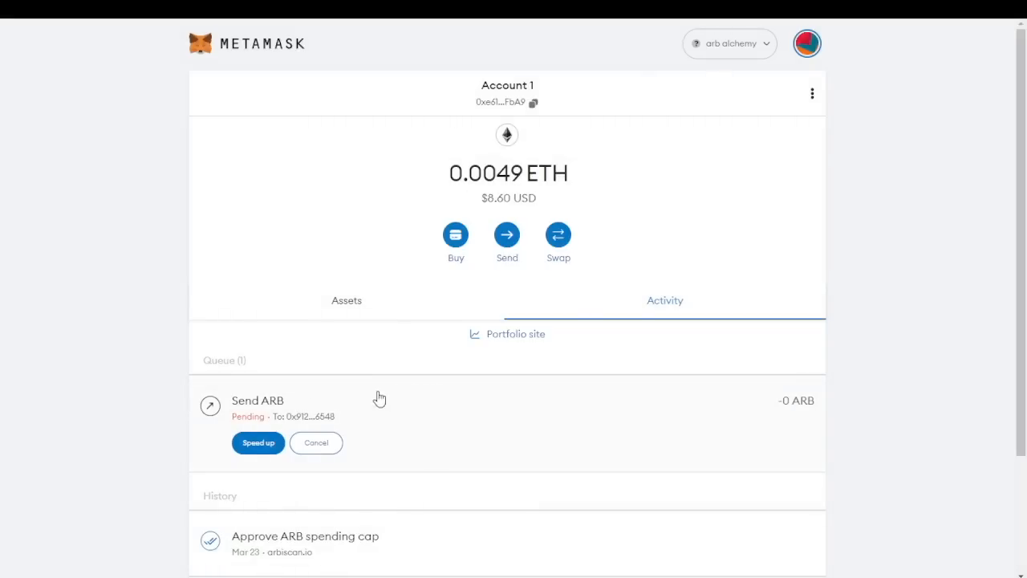
{"action": "left_click", "coordinate": [259, 442]}
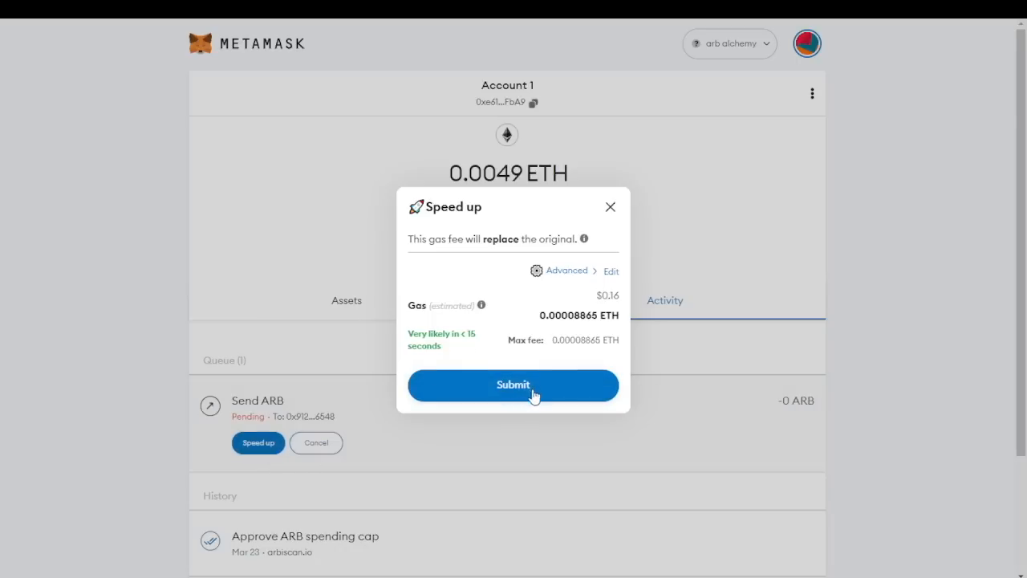
{"action": "left_click", "coordinate": [576, 273]}
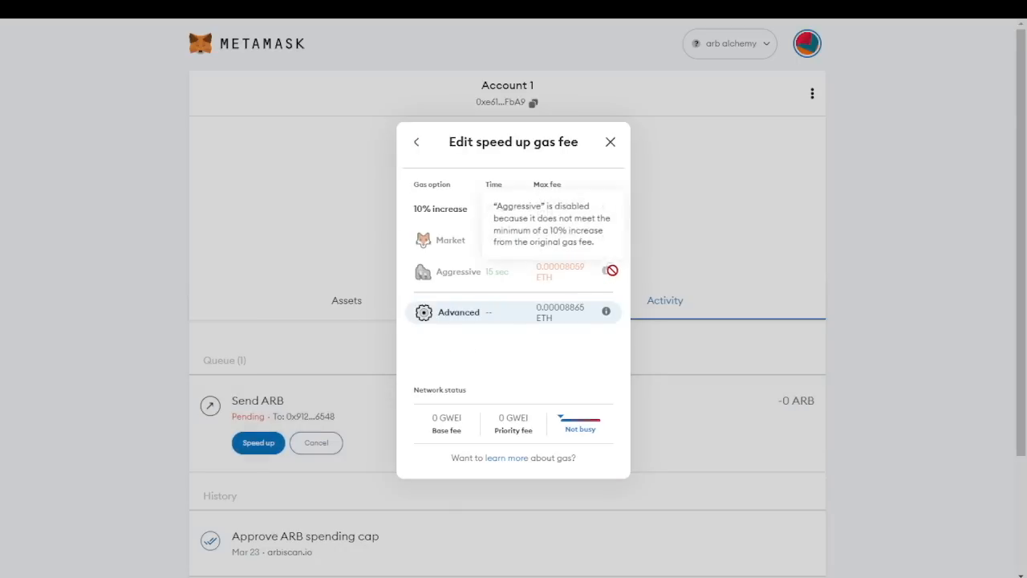
{"action": "left_click", "coordinate": [610, 141]}
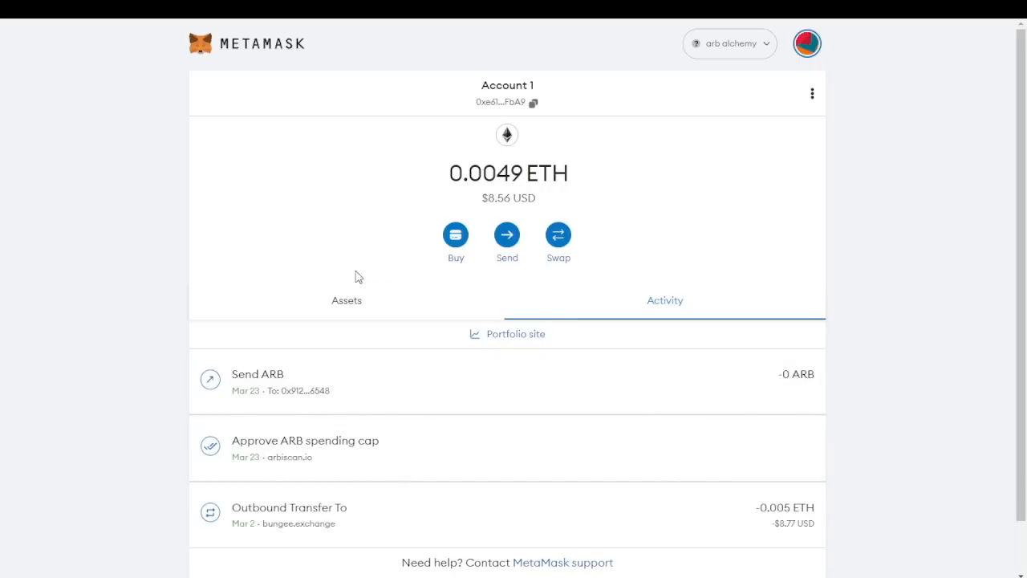
{"action": "left_click", "coordinate": [350, 308]}
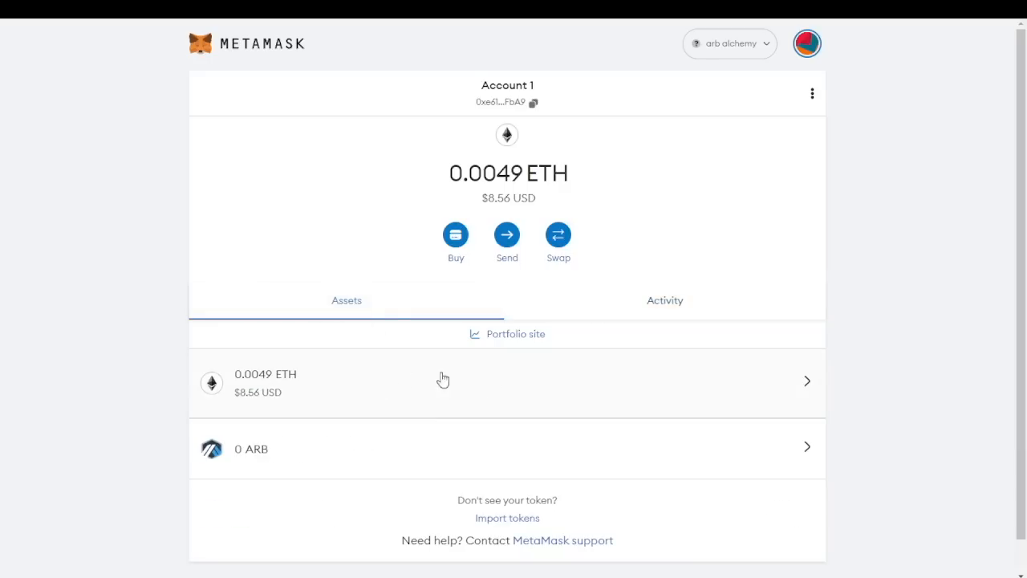